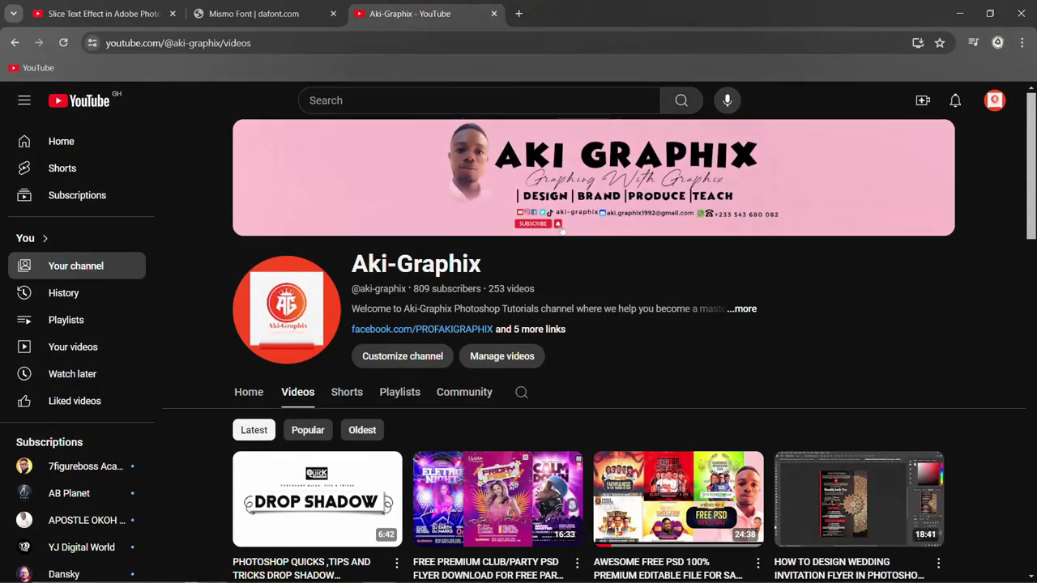
# Browse the channel's Videos grid, then bring the Photoshop document window to the front
pyautogui.scroll(-2, 531, 312)
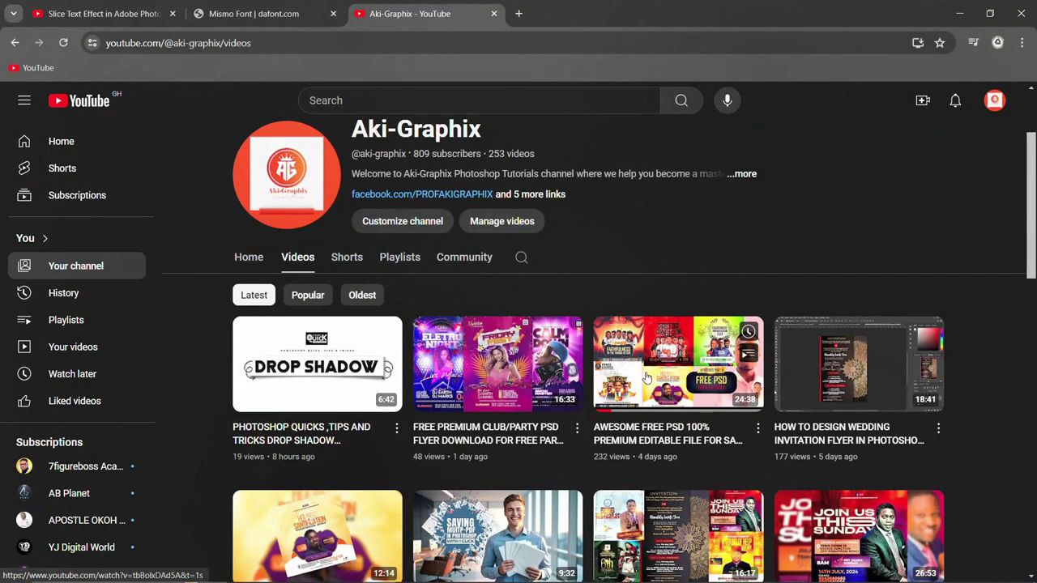
pyautogui.scroll(-5, 669, 267)
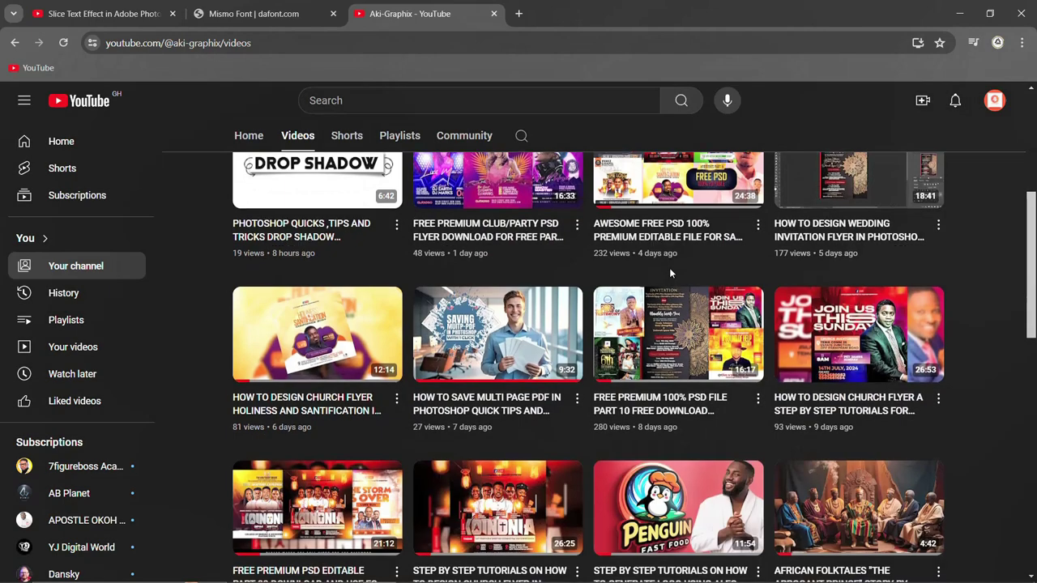
pyautogui.scroll(7, 670, 273)
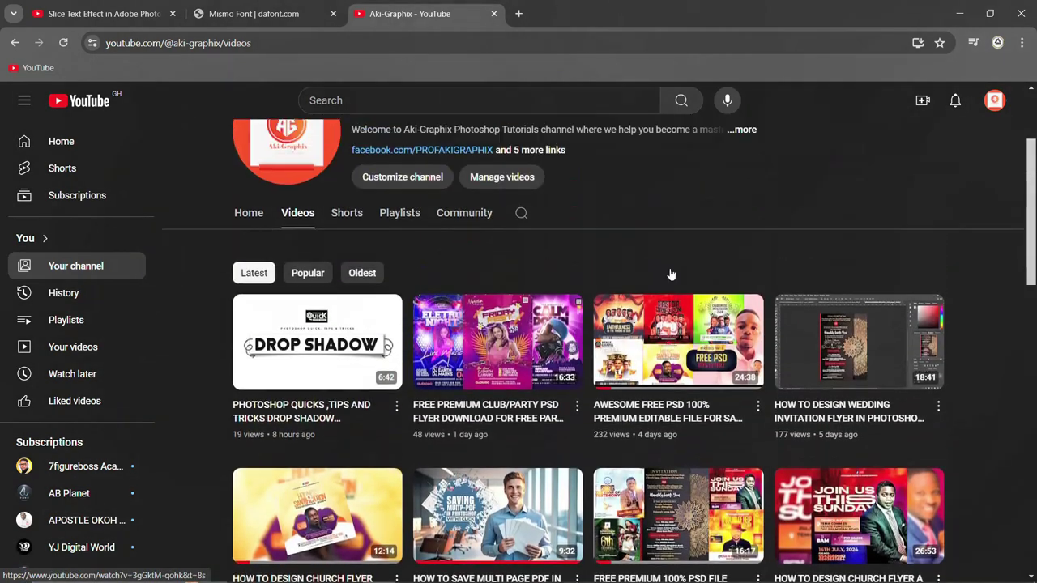
pyautogui.scroll(-3, 805, 278)
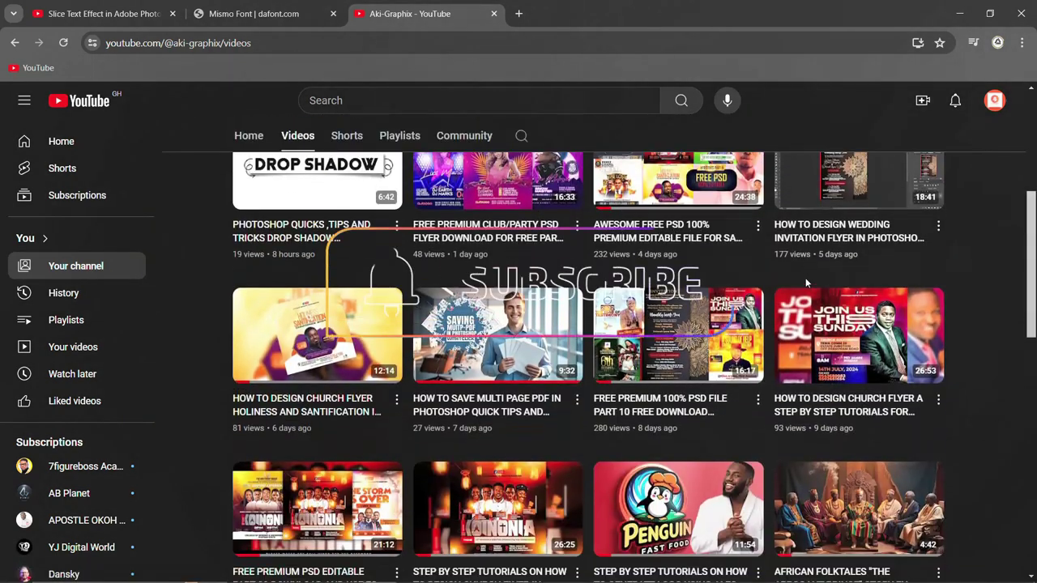
pyautogui.scroll(2, 620, 369)
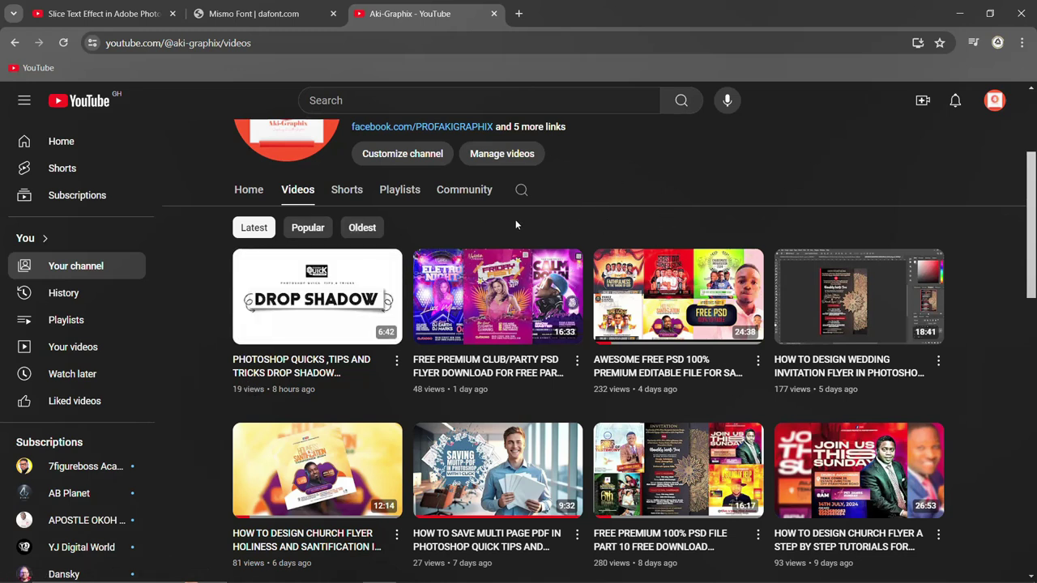
pyautogui.scroll(3, 515, 220)
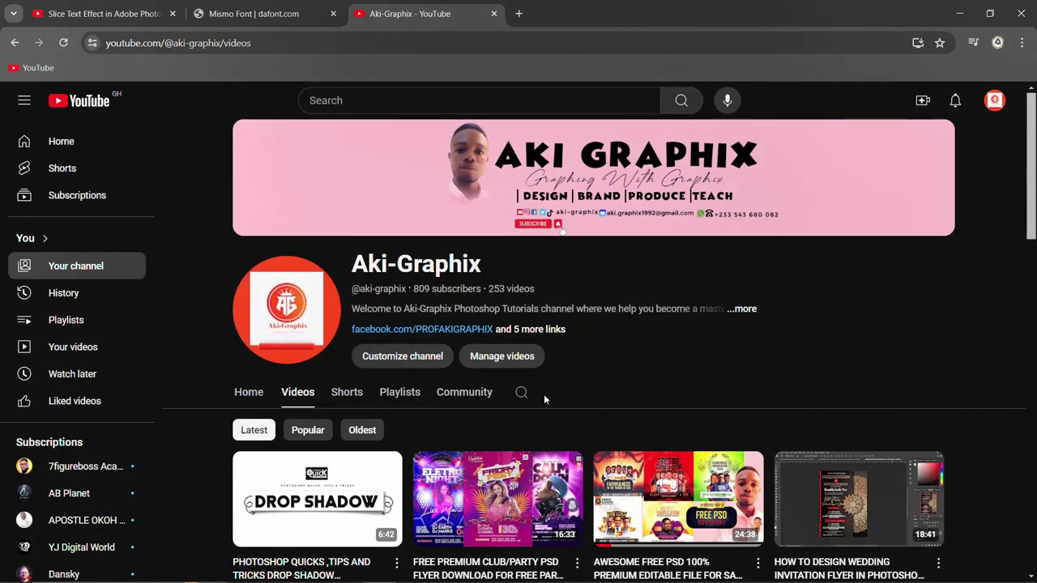
pyautogui.scroll(-2, 543, 393)
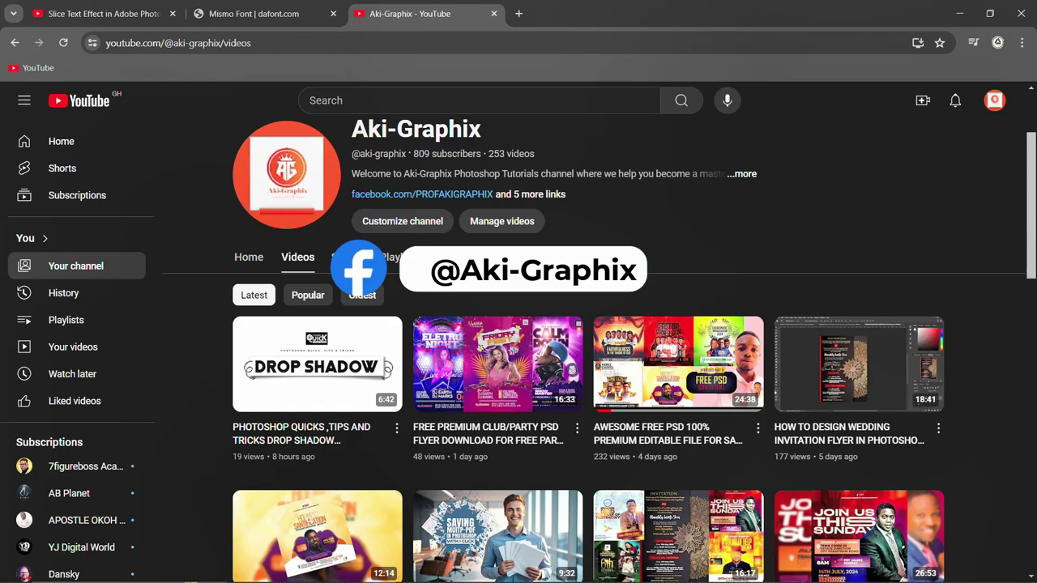
pyautogui.scroll(-3, 688, 296)
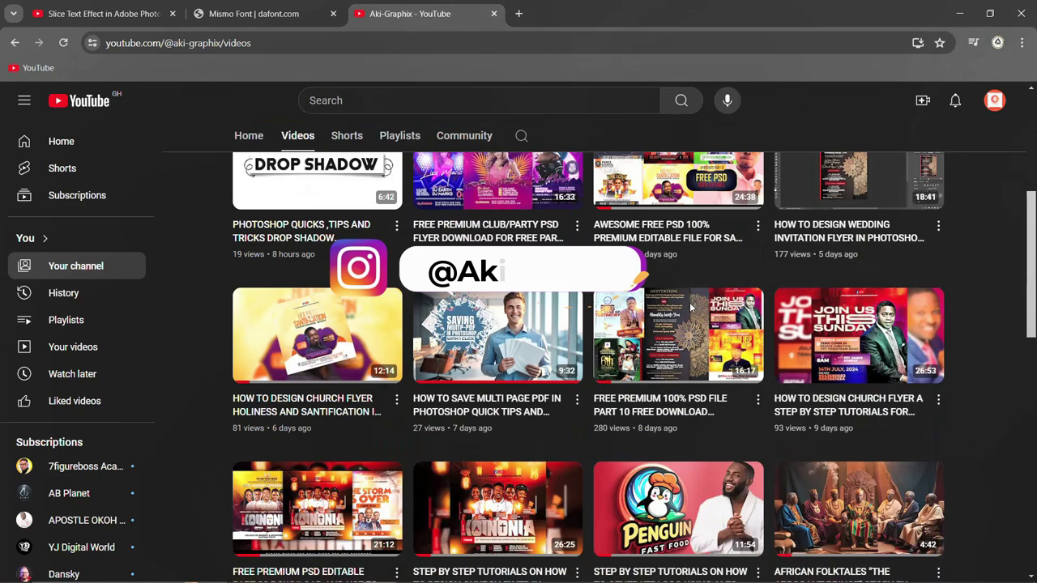
pyautogui.scroll(1, 688, 319)
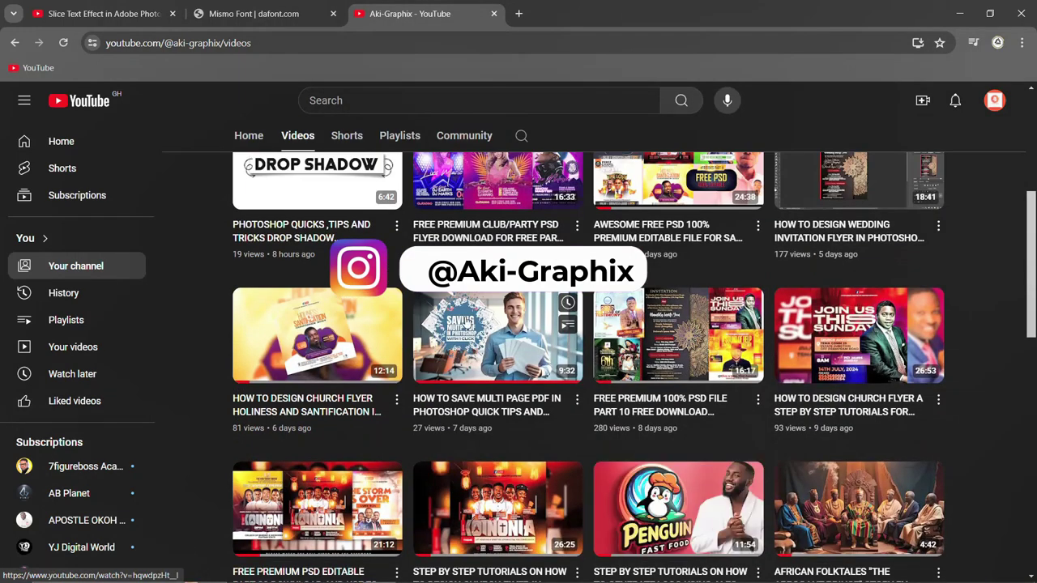
pyautogui.scroll(1, 458, 322)
pyautogui.scroll(3, 458, 321)
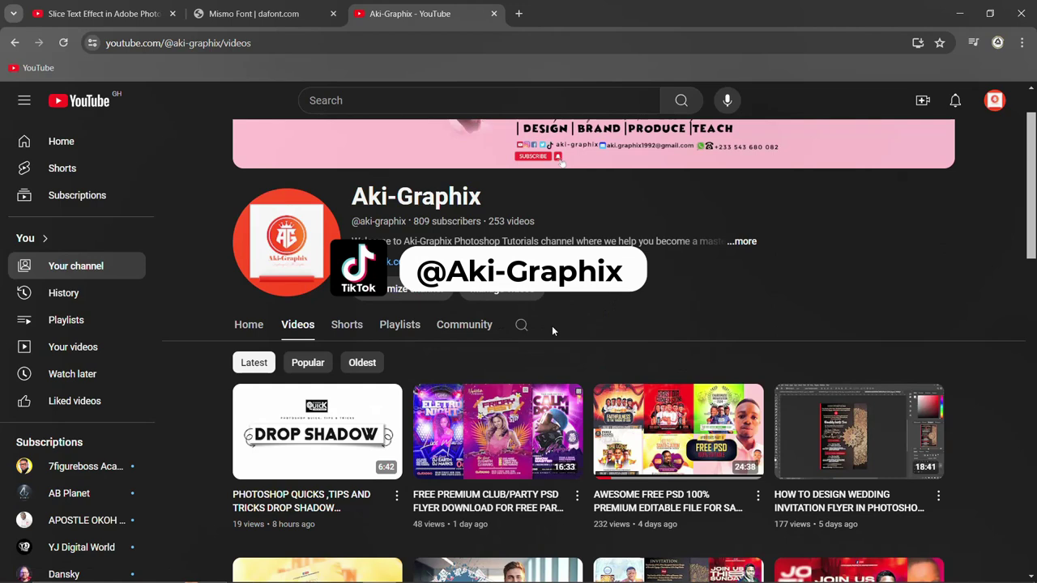
pyautogui.scroll(-3, 629, 309)
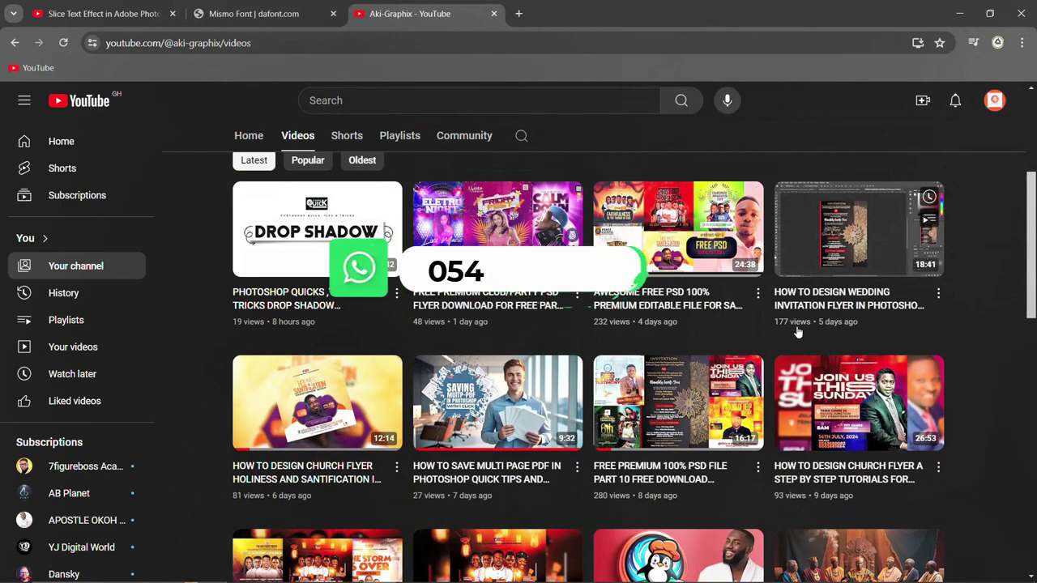
pyautogui.scroll(-3, 583, 325)
pyautogui.scroll(6, 581, 324)
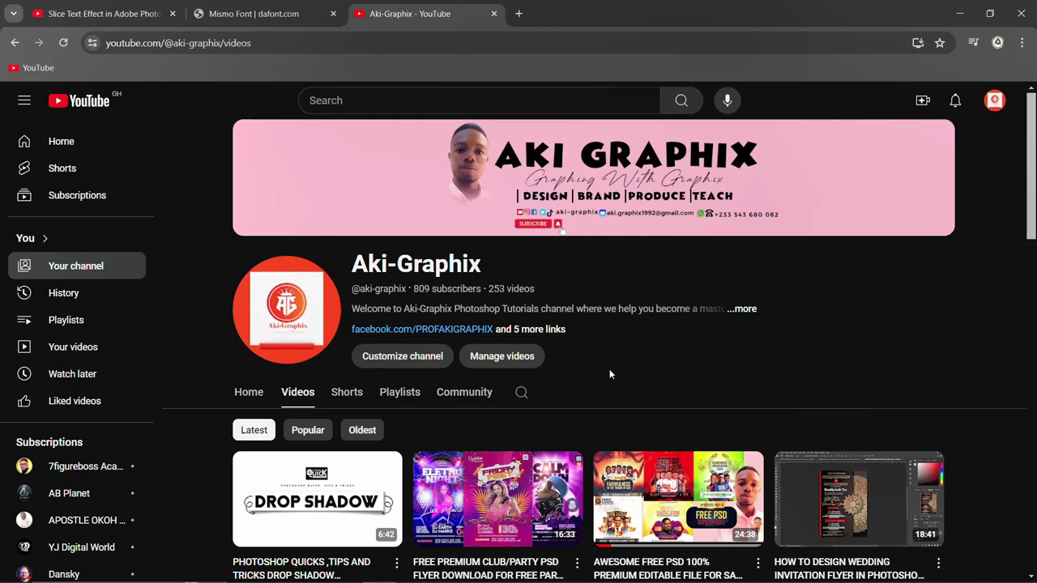
pyautogui.scroll(-5, 561, 373)
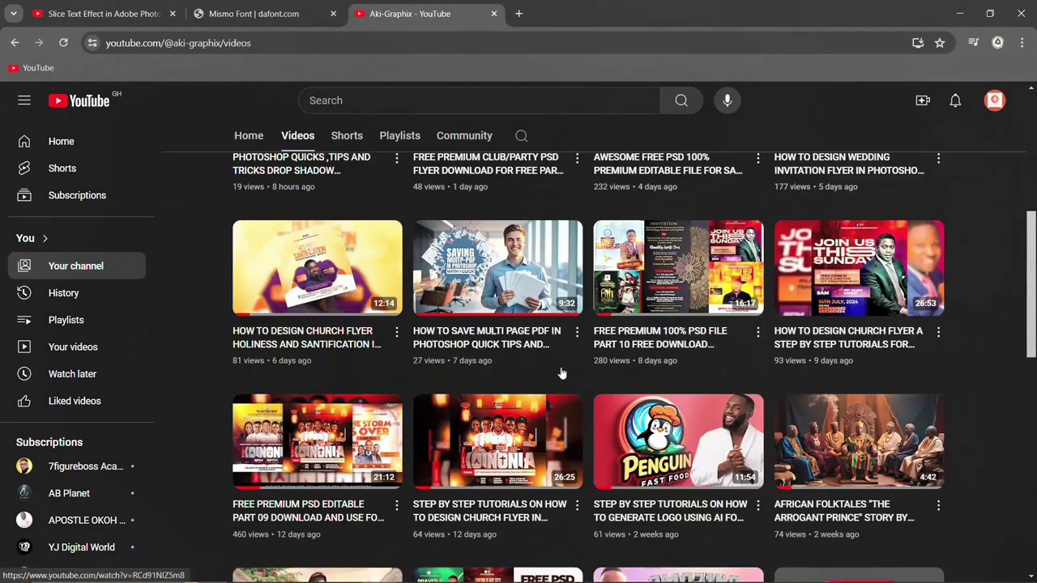
pyautogui.scroll(-6, 561, 373)
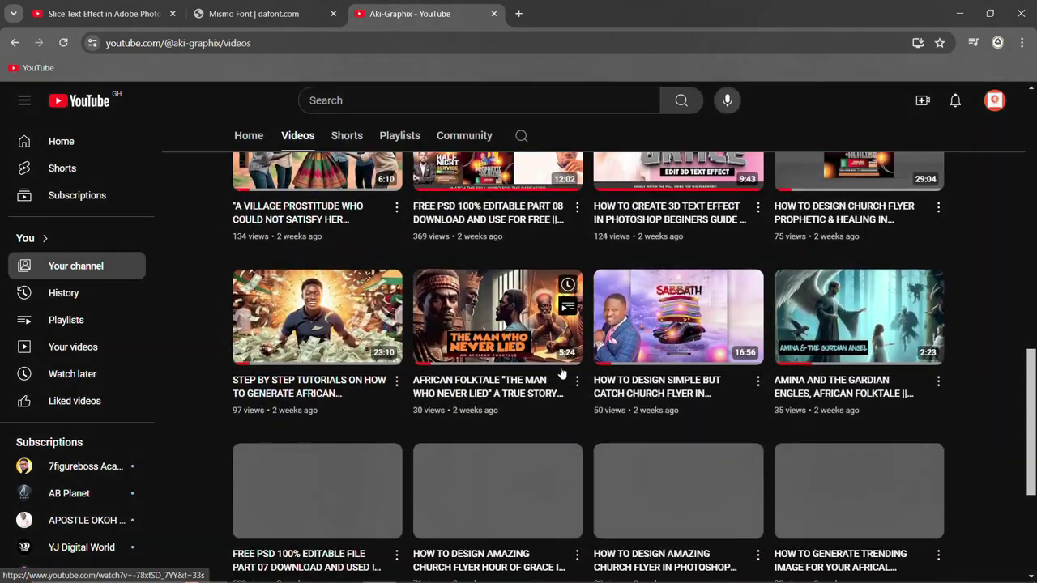
pyautogui.scroll(8, 561, 373)
pyautogui.scroll(5, 561, 373)
pyautogui.scroll(-3, 608, 319)
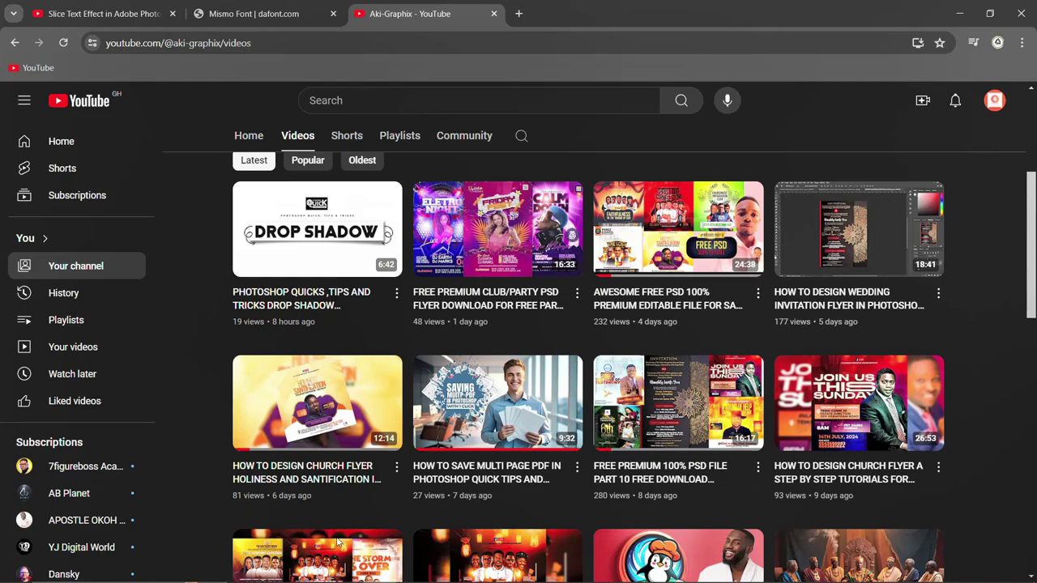
pyautogui.click(311, 576)
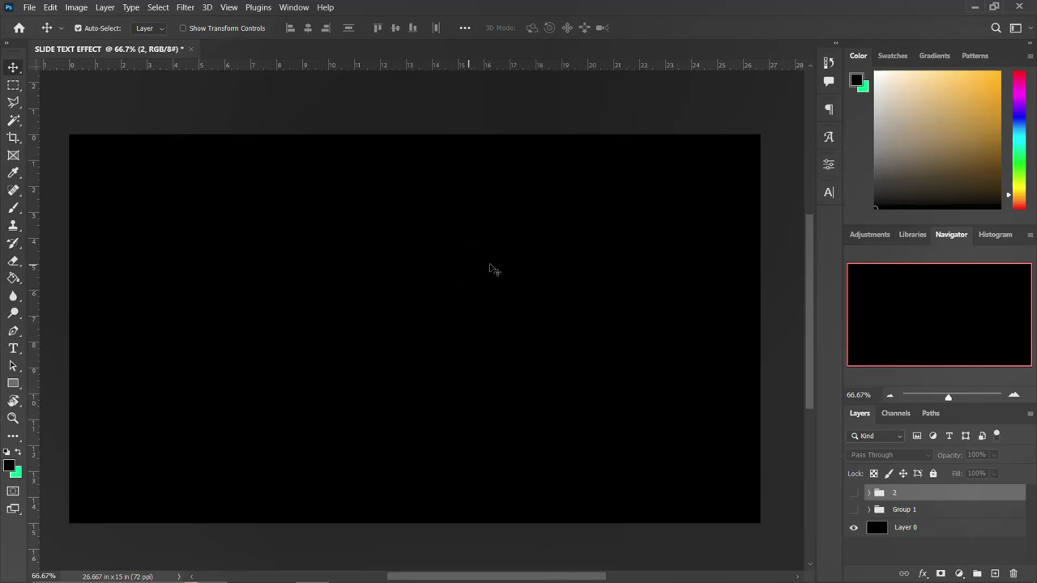
# Add a new text layer reading 'welcome' in the middle of the black canvas
pyautogui.click(14, 349)
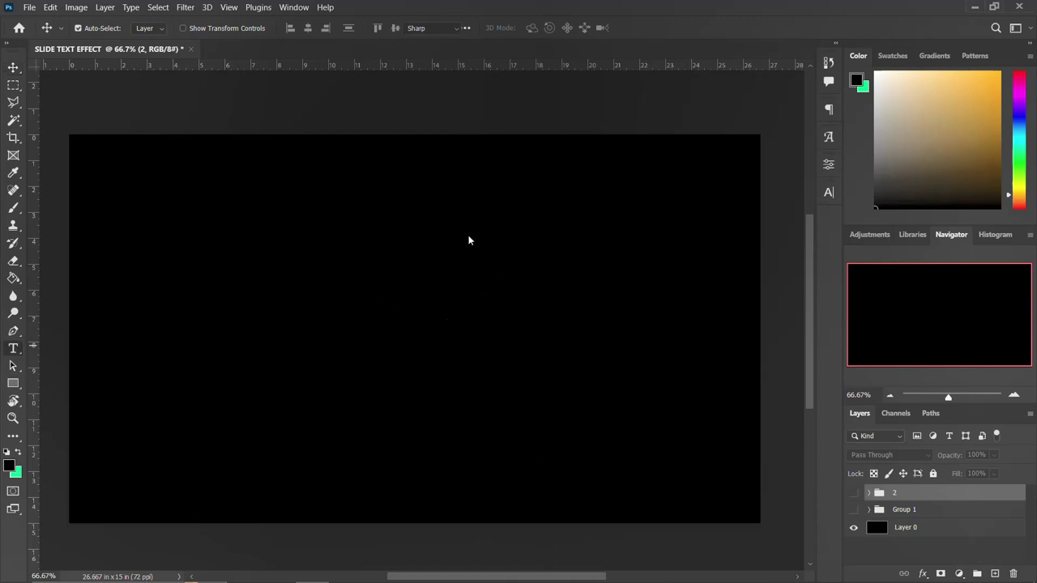
pyautogui.click(351, 307)
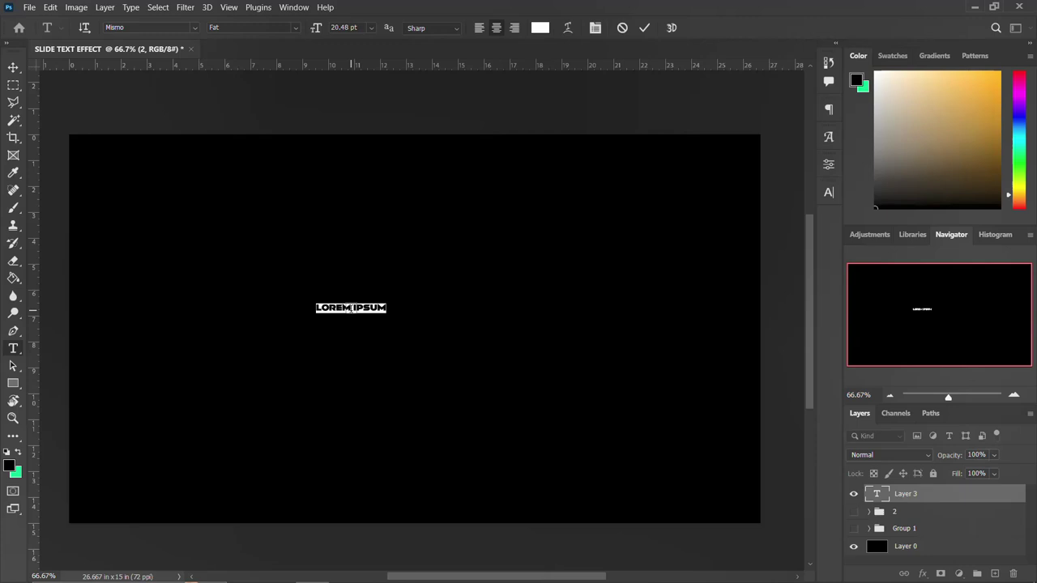
pyautogui.press('BackSpace')
pyautogui.write('welcome')
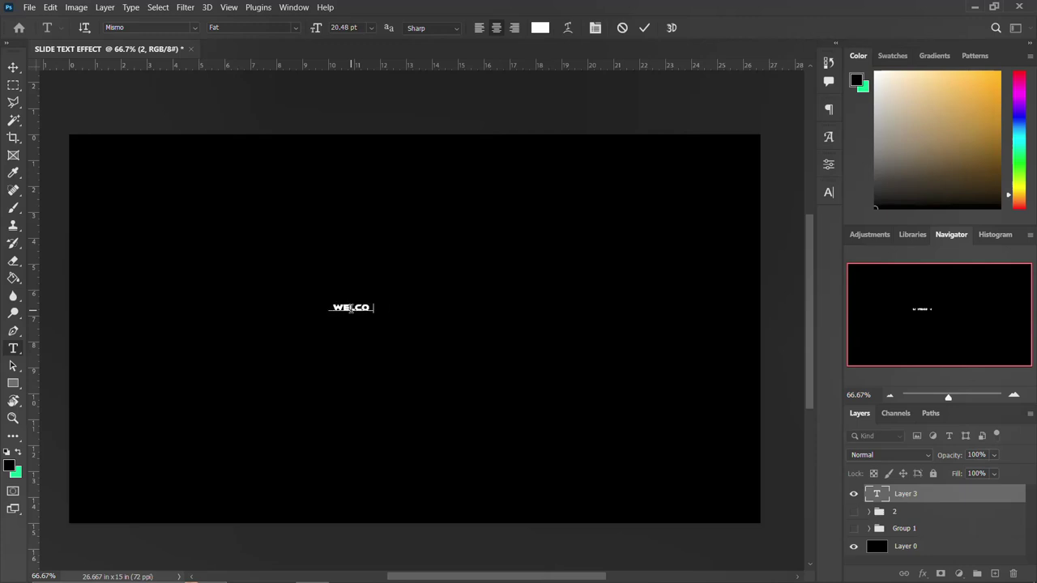
pyautogui.hotkey('ctrl', 'Return')
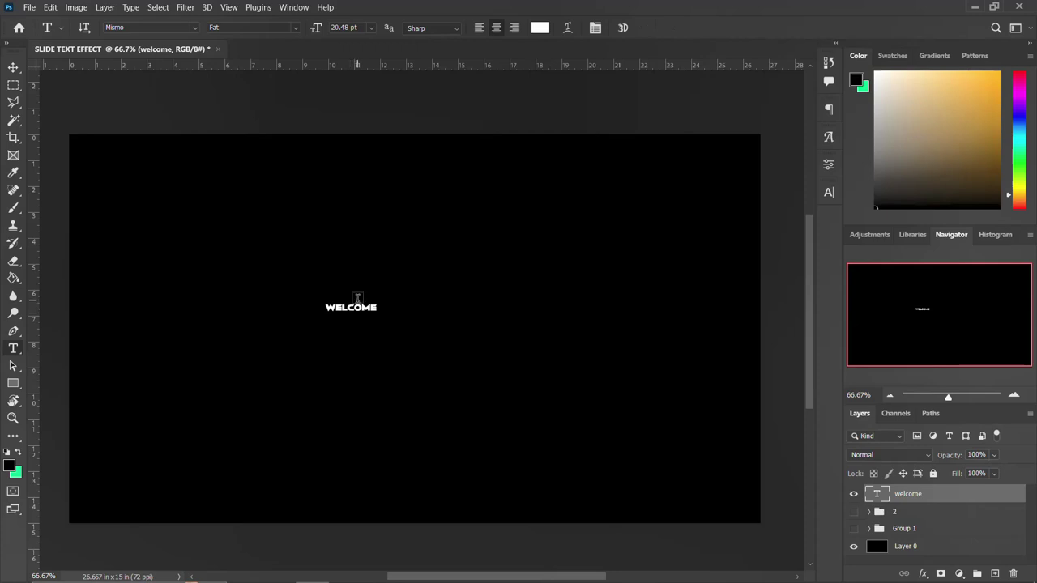
# Scale the WELCOME text up and centre it horizontally on the canvas
pyautogui.hotkey('ctrl', 't')
pyautogui.moveTo(378, 302); pyautogui.dragTo(550, 230)
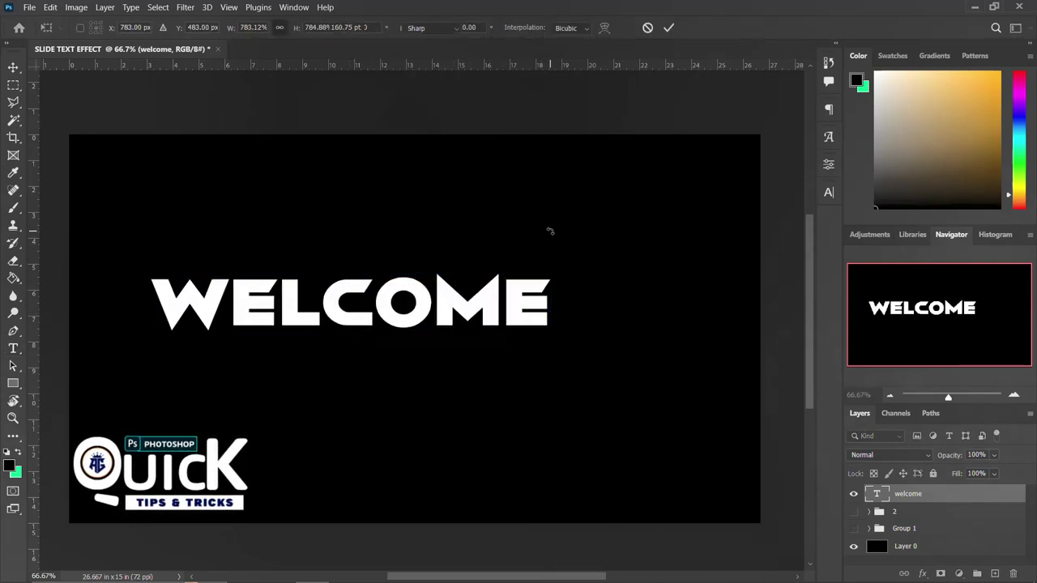
pyautogui.press('Return')
pyautogui.press('v')
pyautogui.moveTo(340, 314); pyautogui.dragTo(403, 313)
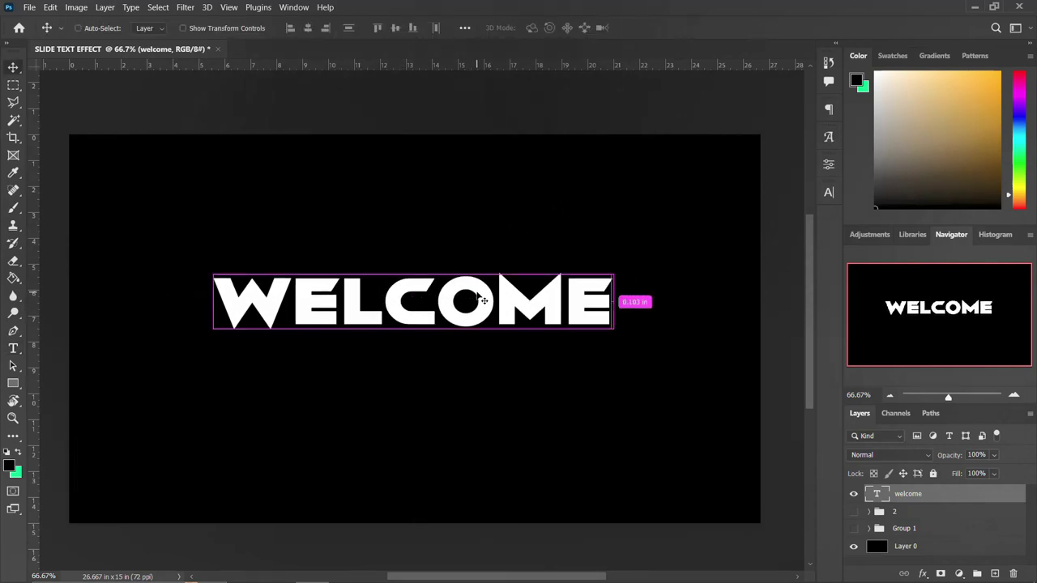
pyautogui.hotkey('ctrl', 't')
pyautogui.moveTo(616, 272); pyautogui.dragTo(634, 261)
pyautogui.press('Return')
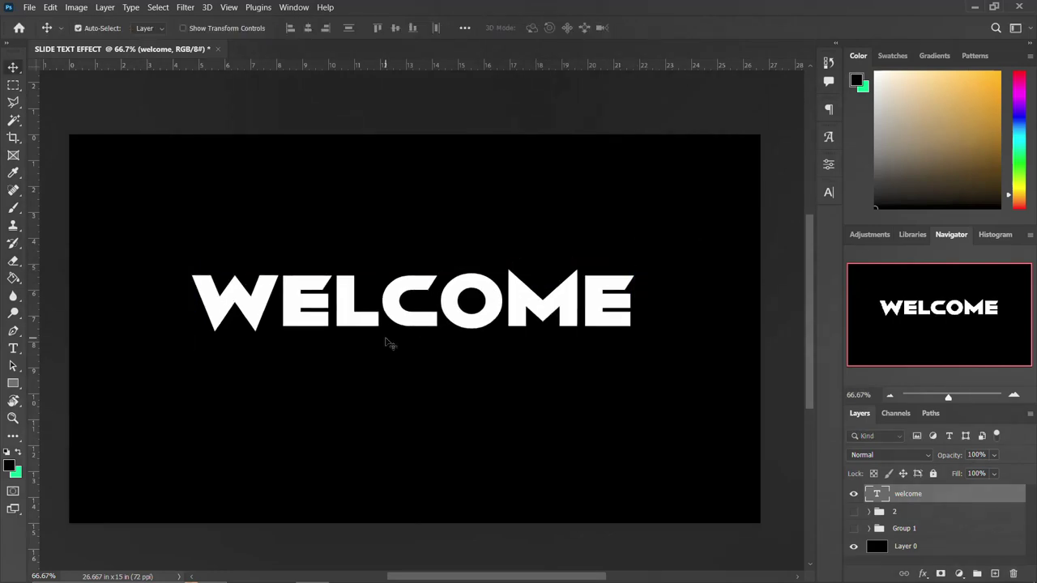
# Change the text from WELCOME to GOOD and shift it slightly left
pyautogui.doubleClick(373, 325)
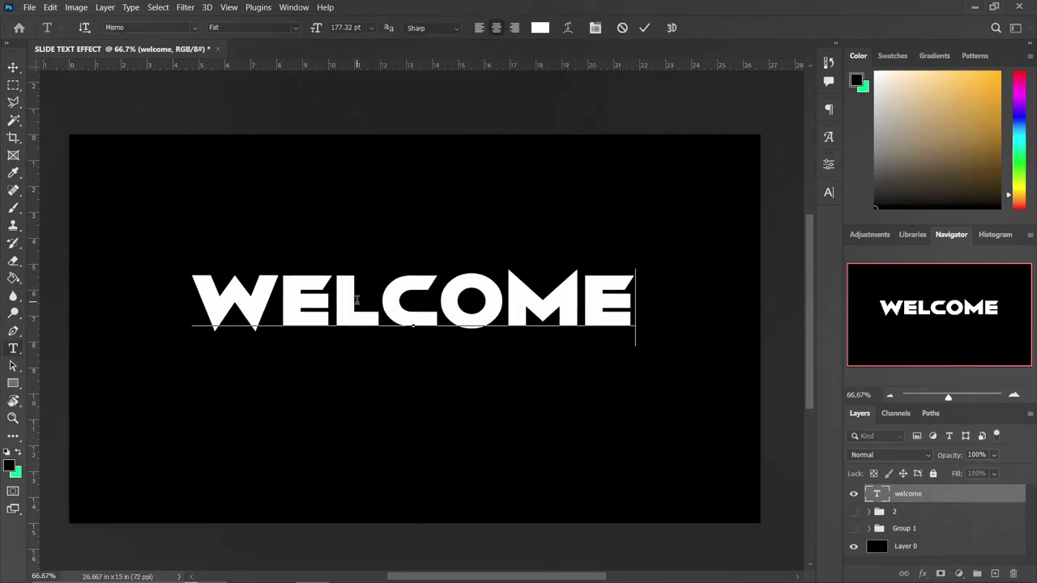
pyautogui.hotkey('ctrl', 'a')
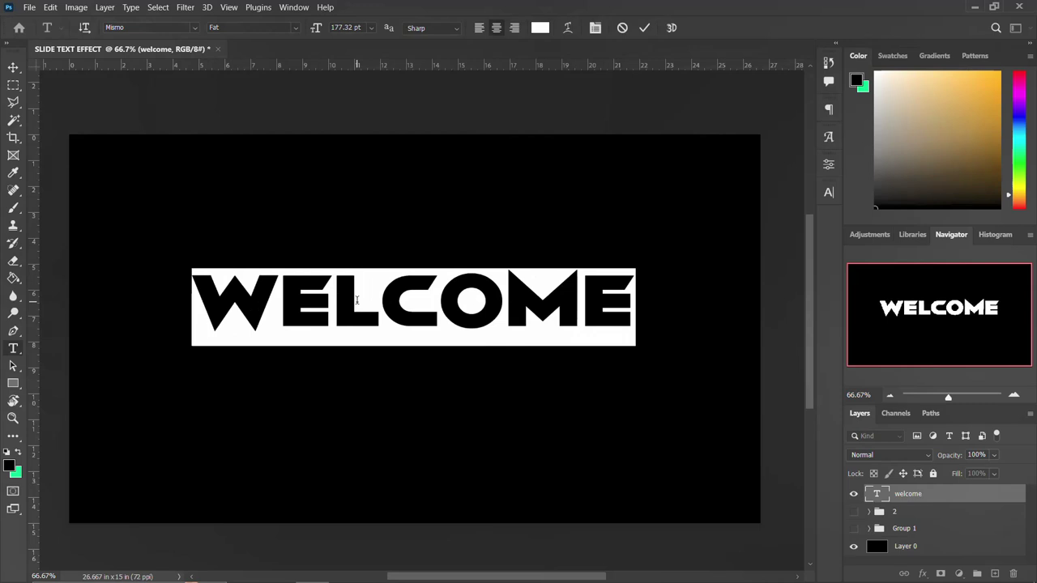
pyautogui.write('GOD')
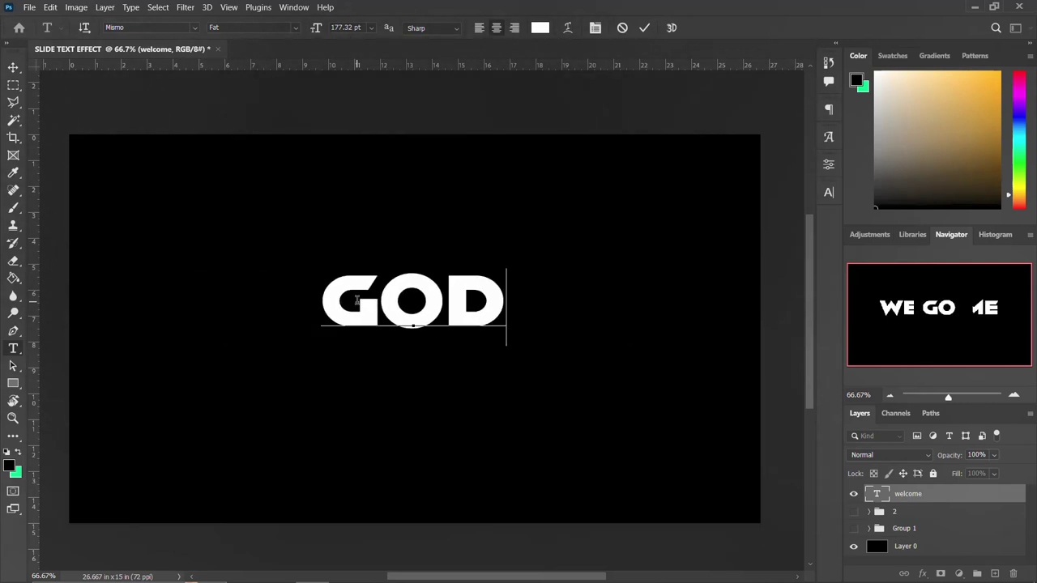
pyautogui.press('BackSpace')
pyautogui.write('OD')
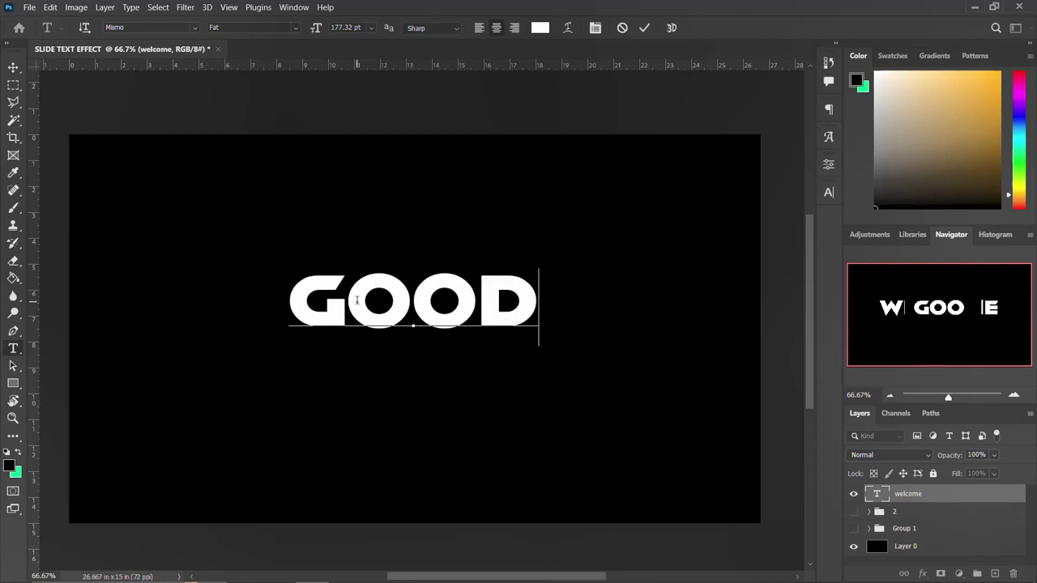
pyautogui.hotkey('ctrl', 'Return')
pyautogui.moveTo(357, 301); pyautogui.dragTo(352, 304)
# Enlarge GOOD to about 167% and centre it horizontally and vertically on the canvas
pyautogui.hotkey('ctrl', 't')
pyautogui.moveTo(532, 266); pyautogui.dragTo(614, 228)
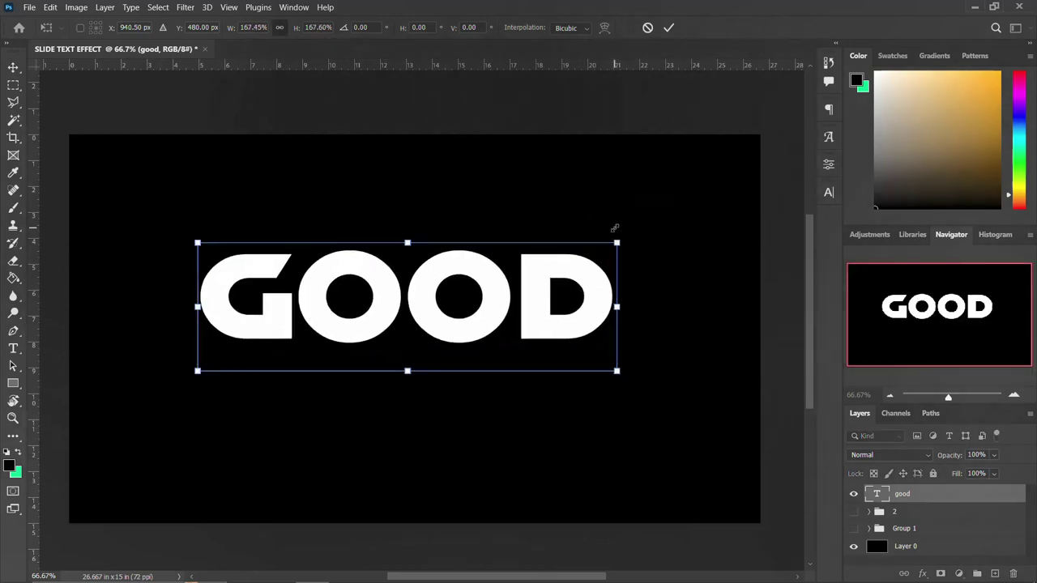
pyautogui.press('Return')
pyautogui.click(828, 194)
pyautogui.click(827, 195)
pyautogui.hotkey('ctrl', 'a')
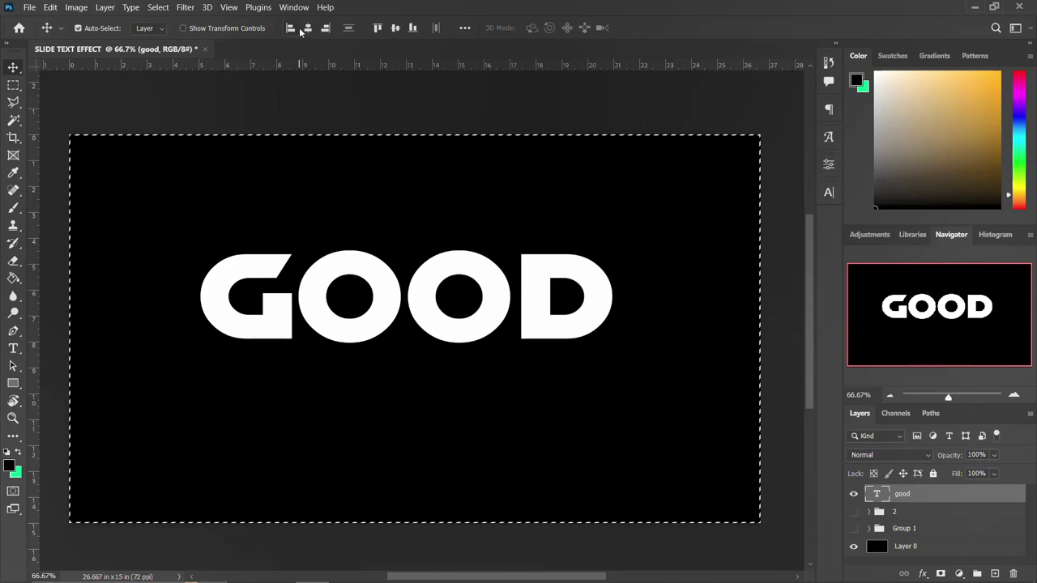
pyautogui.click(395, 28)
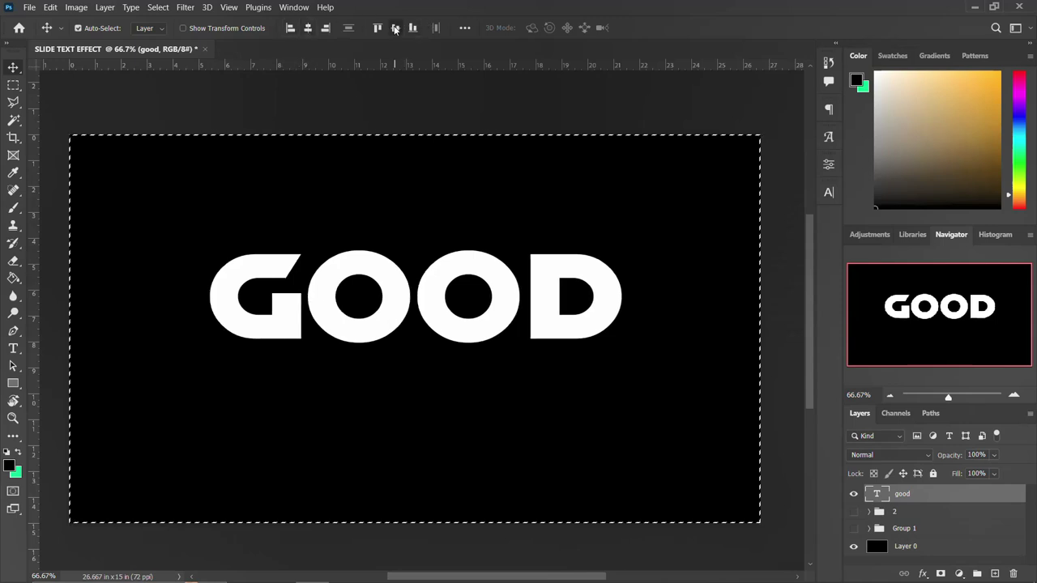
pyautogui.click(395, 28)
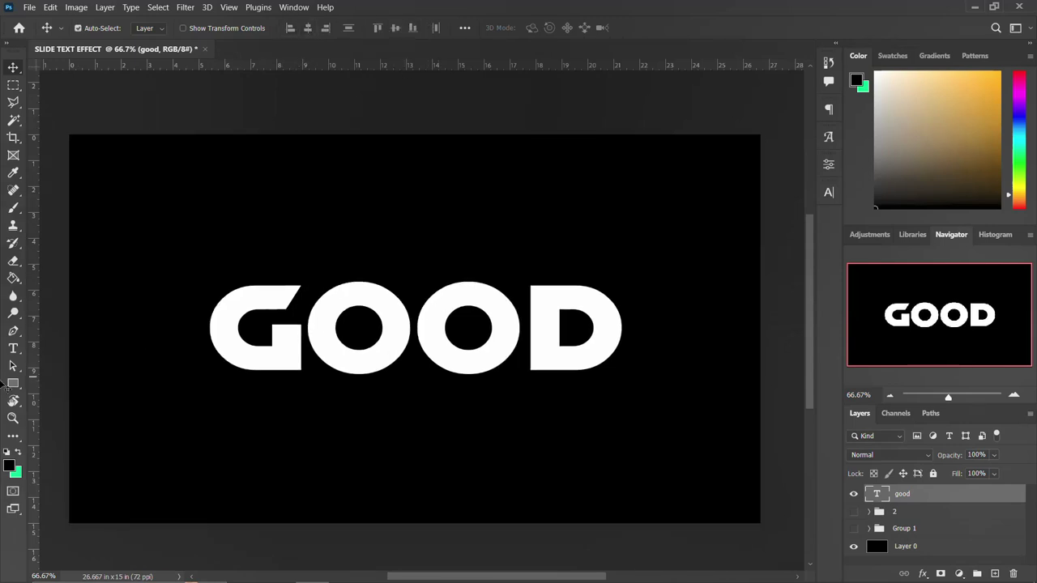
# Select the Polygonal Lasso Tool from the lasso tool variants
pyautogui.click(15, 122)
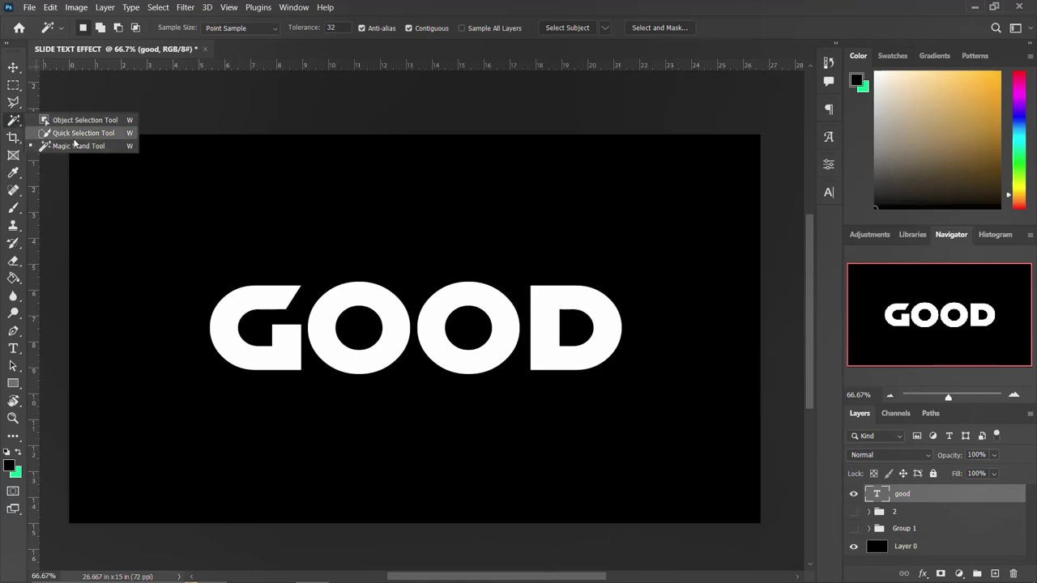
pyautogui.click(15, 119)
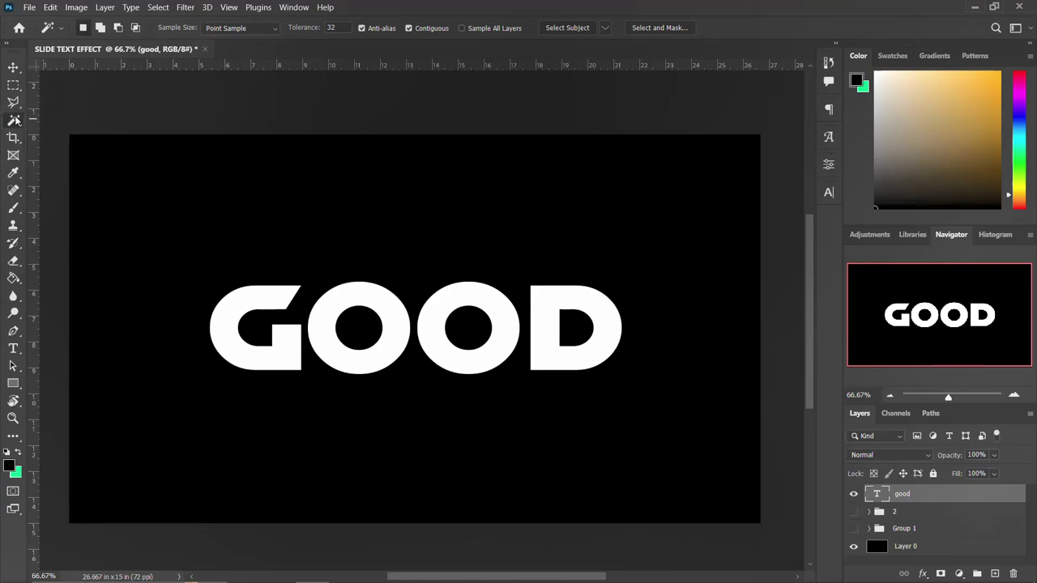
pyautogui.click(13, 103)
pyautogui.rightClick(14, 103)
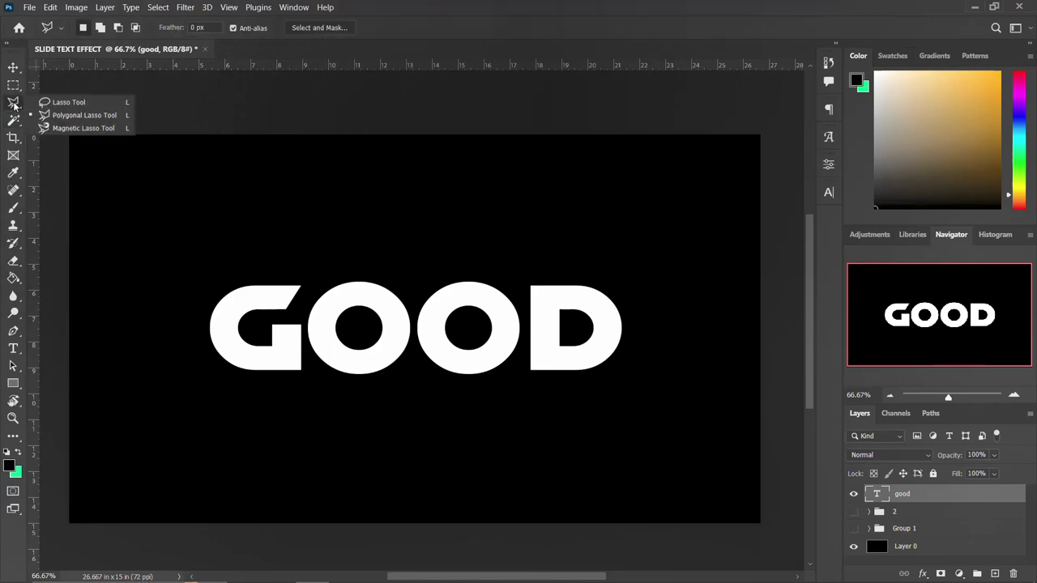
pyautogui.click(73, 118)
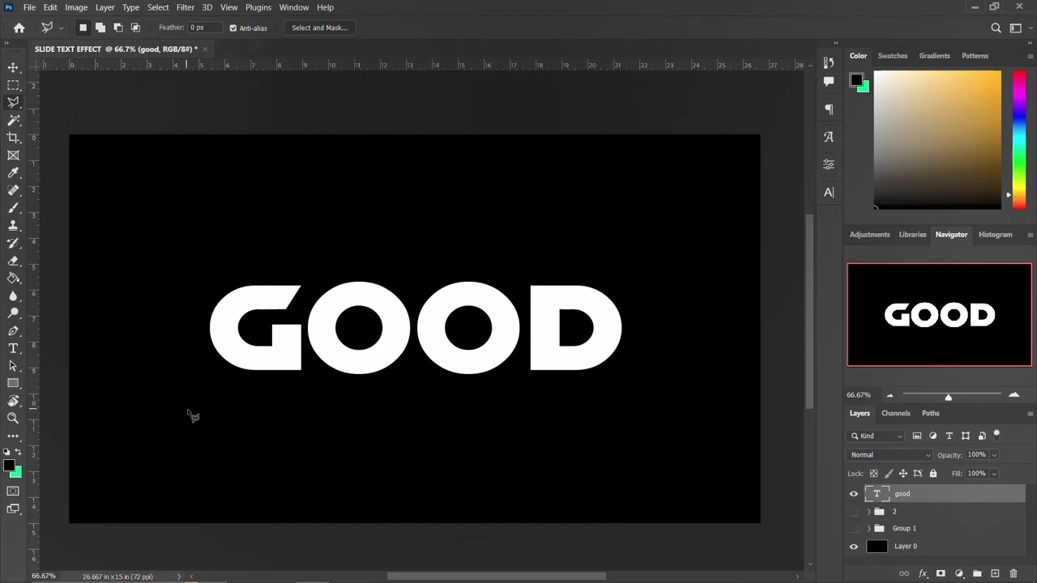
# Select a slanted shape over the top of GOOD and turn it into a layer mask
pyautogui.click(193, 358)
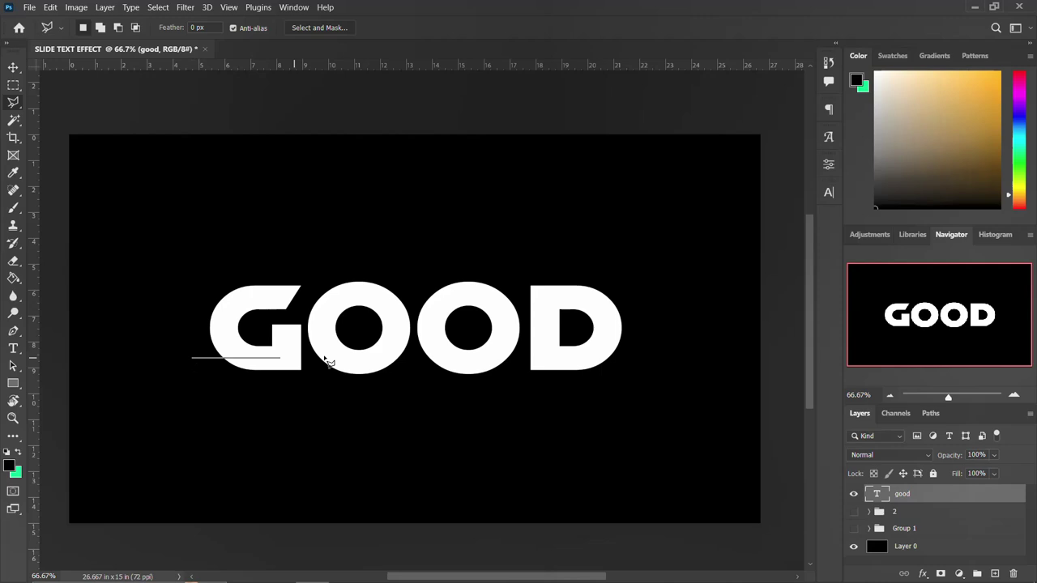
pyautogui.click(660, 318)
pyautogui.click(631, 222)
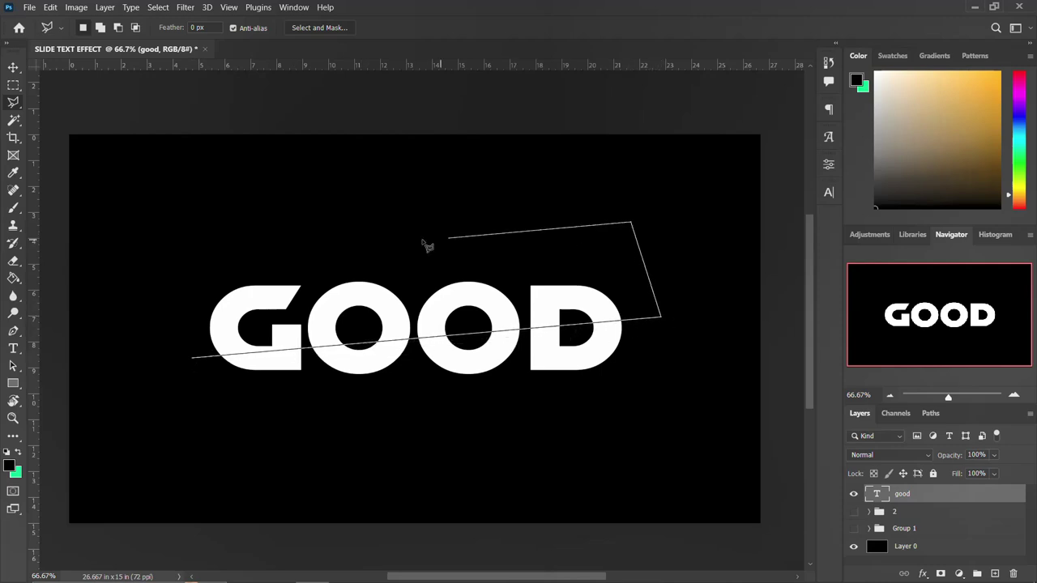
pyautogui.click(197, 362)
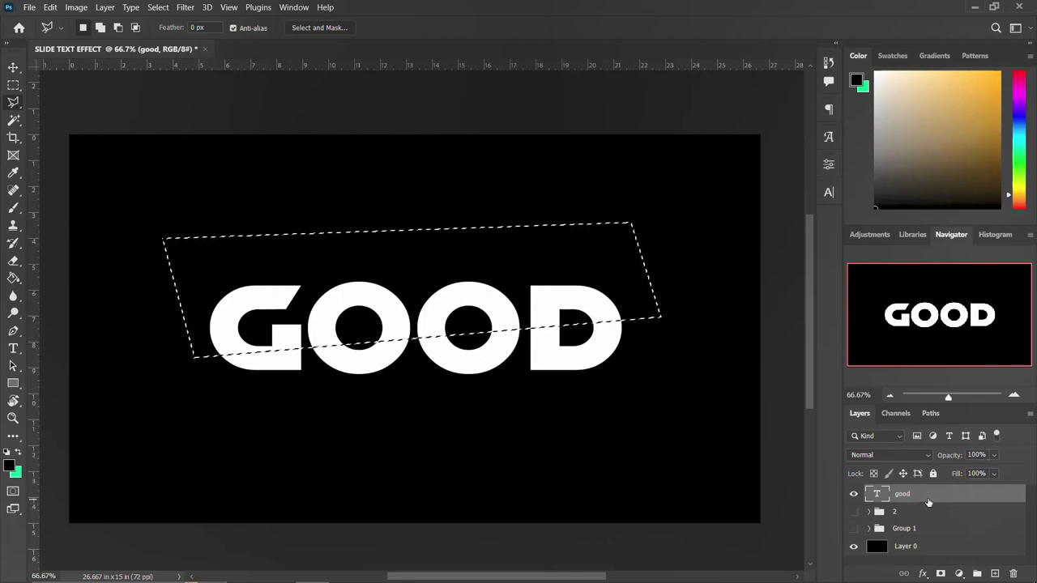
pyautogui.click(941, 574)
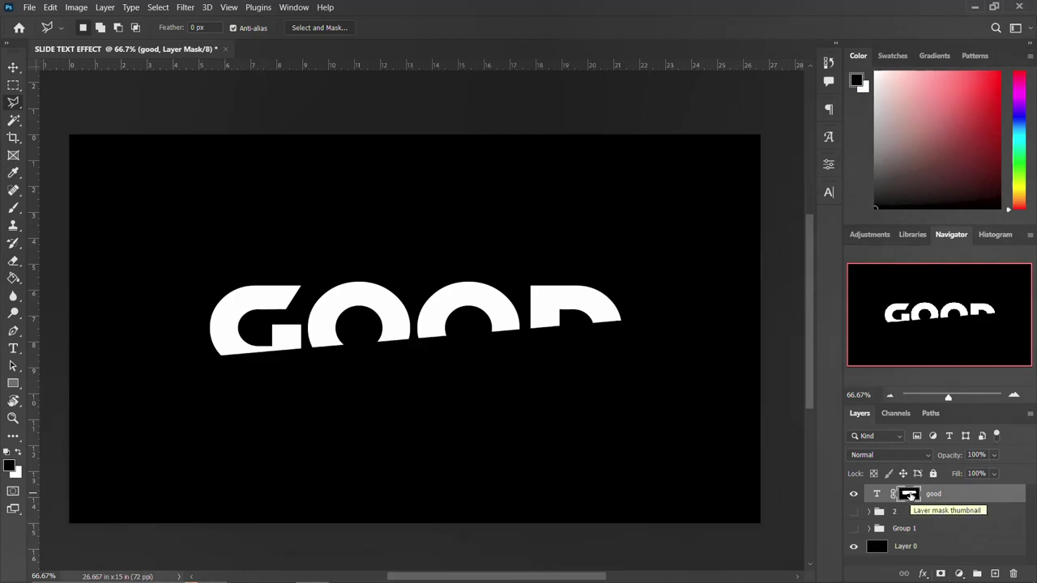
# Duplicate the masked good layer and invert the copy's mask to show the lower slice
pyautogui.hotkey('ctrl', 'j')
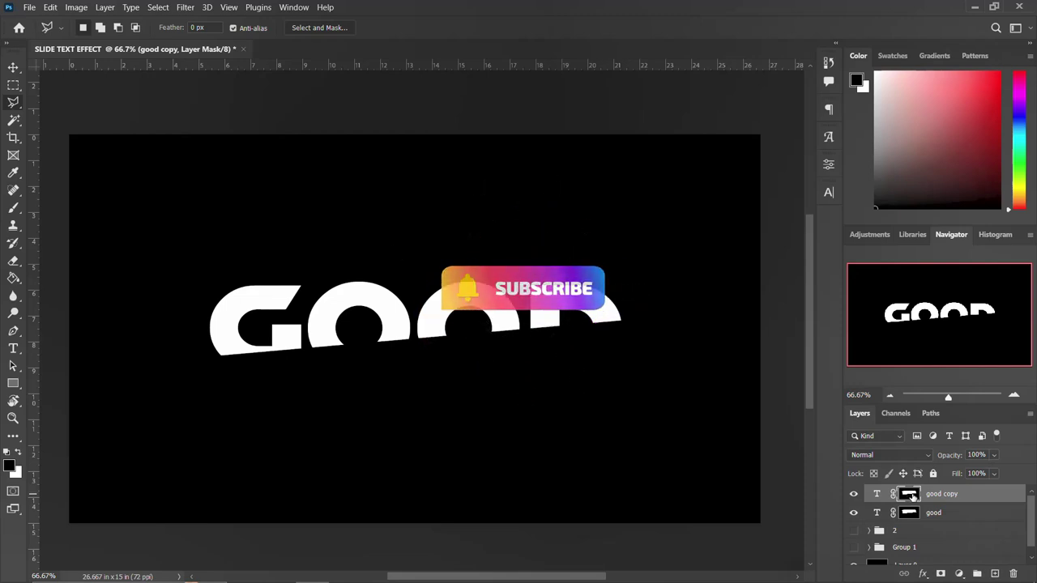
pyautogui.hotkey('ctrl', 'i')
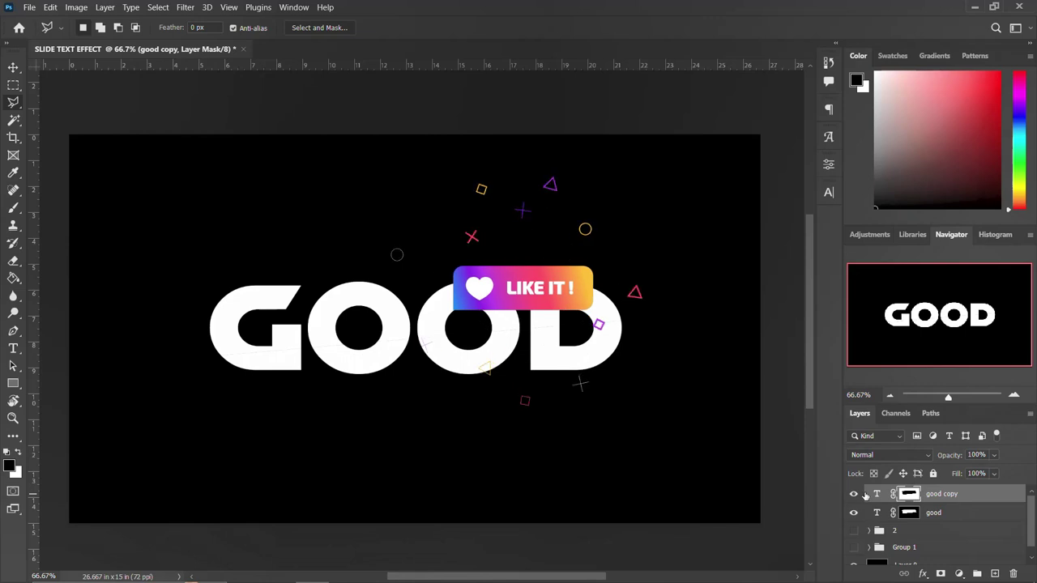
pyautogui.click(853, 494)
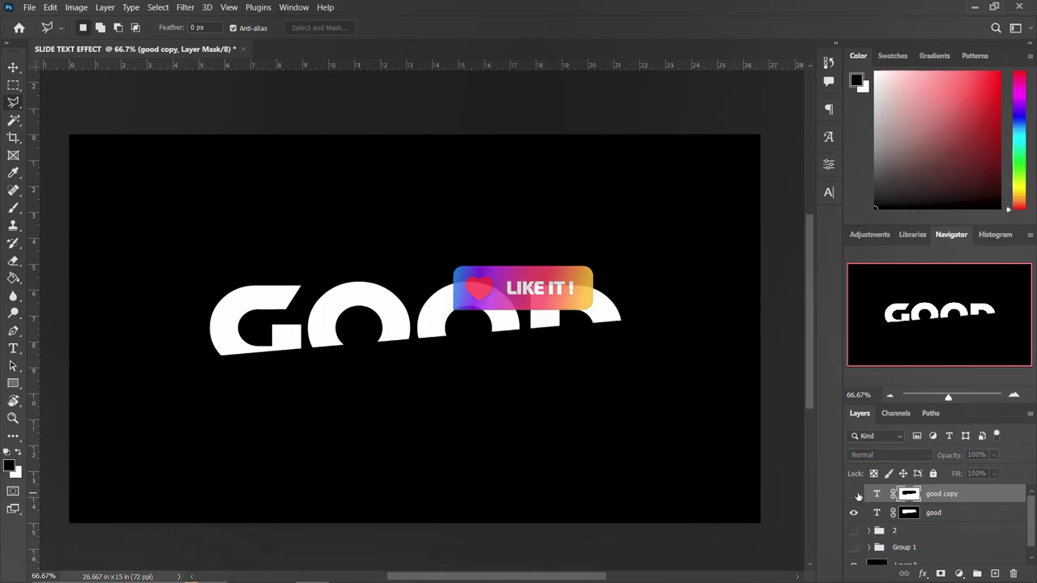
pyautogui.click(854, 494)
pyautogui.click(853, 513)
pyautogui.click(854, 512)
# Target the good layer's content instead of its mask, ready for moving
pyautogui.click(903, 515)
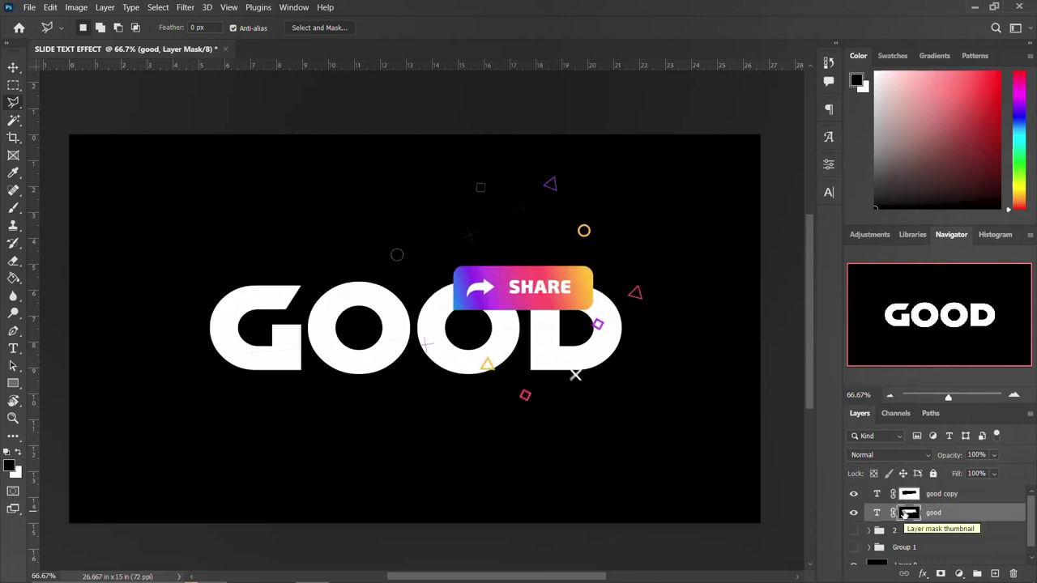
pyautogui.keyDown('ctrl'); pyautogui.click(906, 515); pyautogui.keyUp('ctrl')
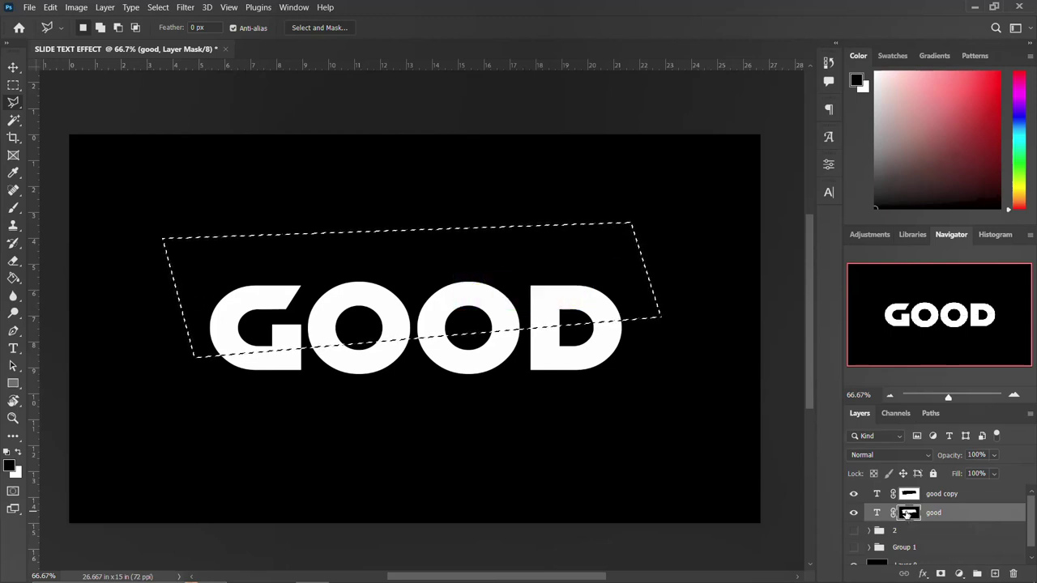
pyautogui.hotkey('ctrl', 'd')
pyautogui.click(938, 518)
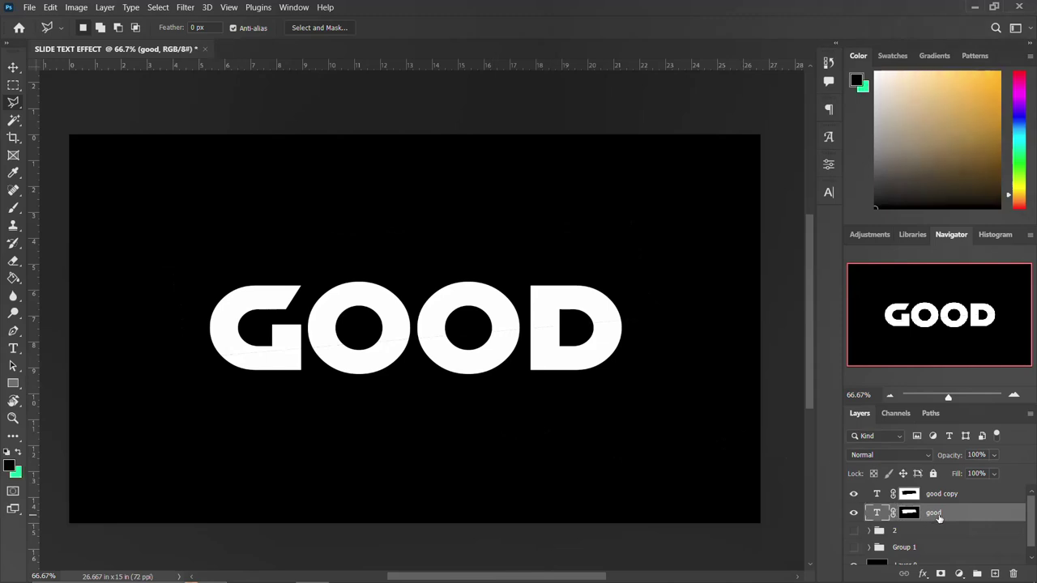
pyautogui.click(12, 68)
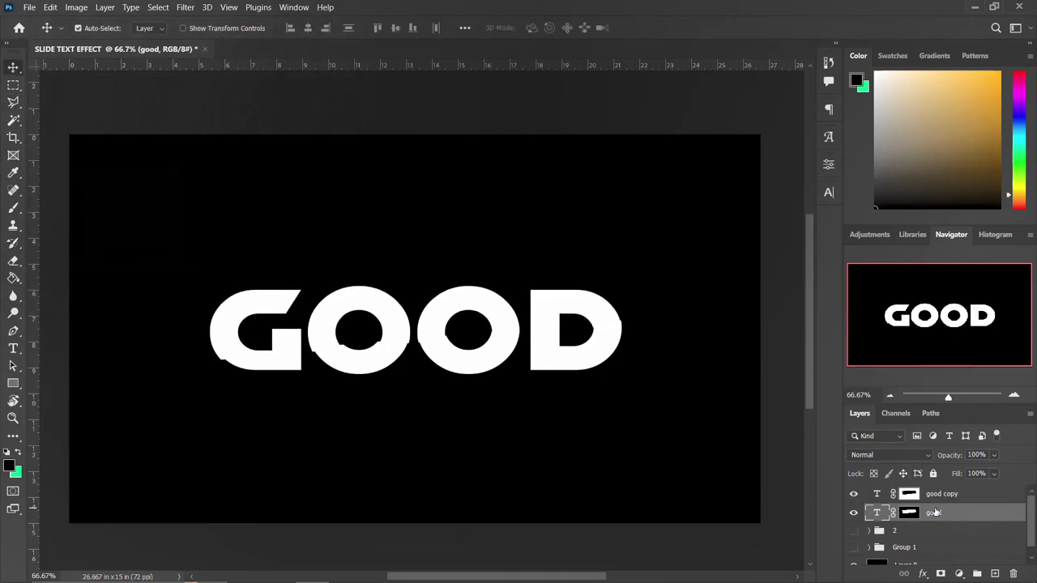
# Offset GOOD's halves by nudging the upper slice up and the good copy mask right
pyautogui.press('Up')
pyautogui.press('Up')
pyautogui.press('Up')
pyautogui.press('Up')
pyautogui.press('Up')
pyautogui.press('Up')
pyautogui.press('Up')
pyautogui.press('Up')
pyautogui.press('Up')
pyautogui.press('Up')
pyautogui.press('Up')
pyautogui.press('Up')
pyautogui.press('Up')
pyautogui.press('Up')
pyautogui.press('Up')
pyautogui.press('Up')
pyautogui.press('Up')
pyautogui.press('Up')
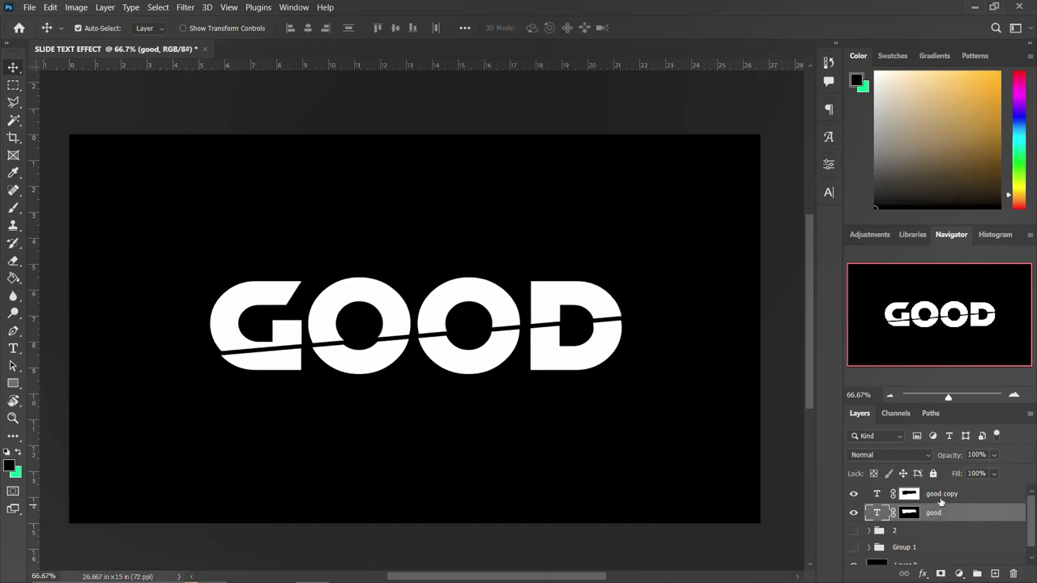
pyautogui.click(941, 496)
pyautogui.press('Right')
pyautogui.press('Right')
pyautogui.press('Right')
pyautogui.press('Right')
pyautogui.press('Right')
pyautogui.press('Right')
pyautogui.press('Right')
pyautogui.press('Right')
pyautogui.press('Right')
pyautogui.press('Right')
pyautogui.press('Right')
pyautogui.press('Right')
pyautogui.press('Right')
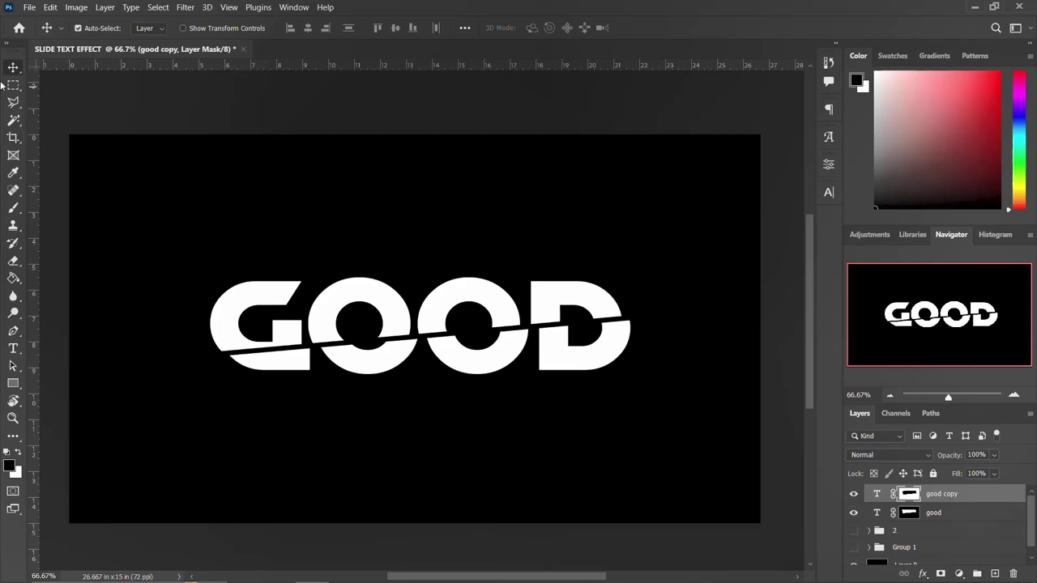
pyautogui.press('b')
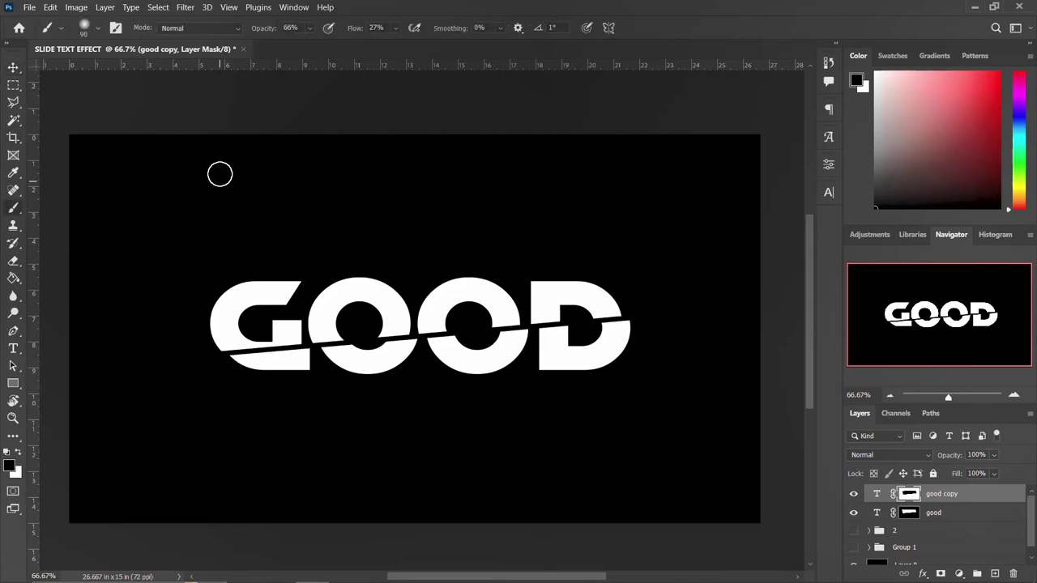
# Add a new layer and set up a black brush with adjusted opacity, flow and smoothing
pyautogui.click(993, 573)
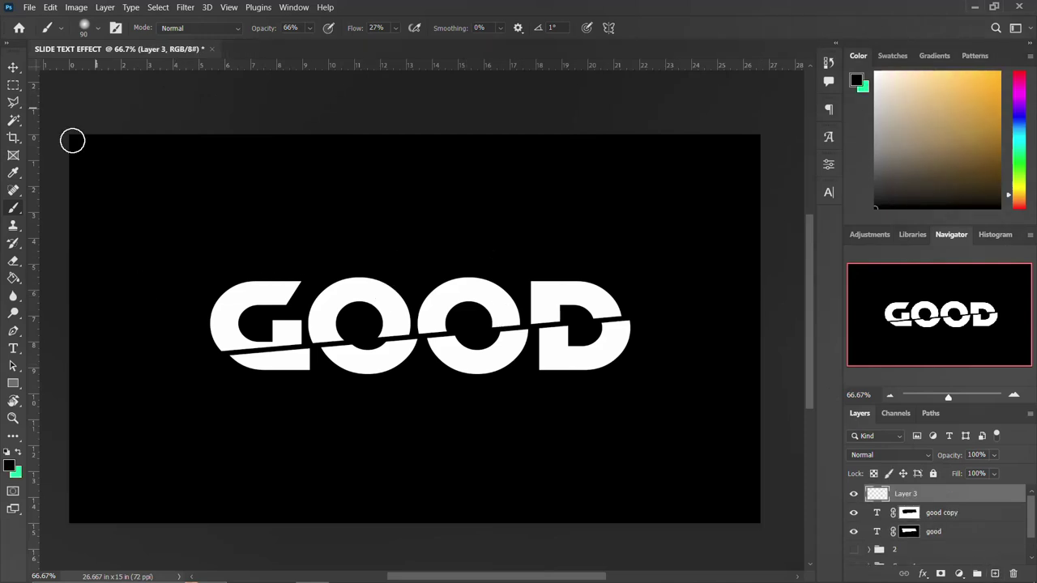
pyautogui.click(371, 29)
pyautogui.click(263, 29)
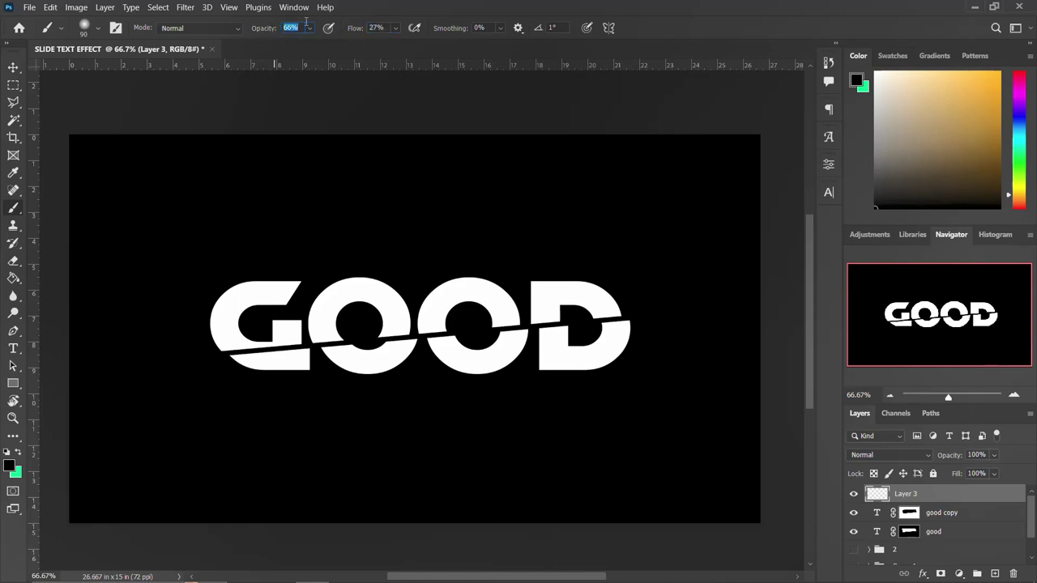
pyautogui.click(445, 29)
pyautogui.click(9, 466)
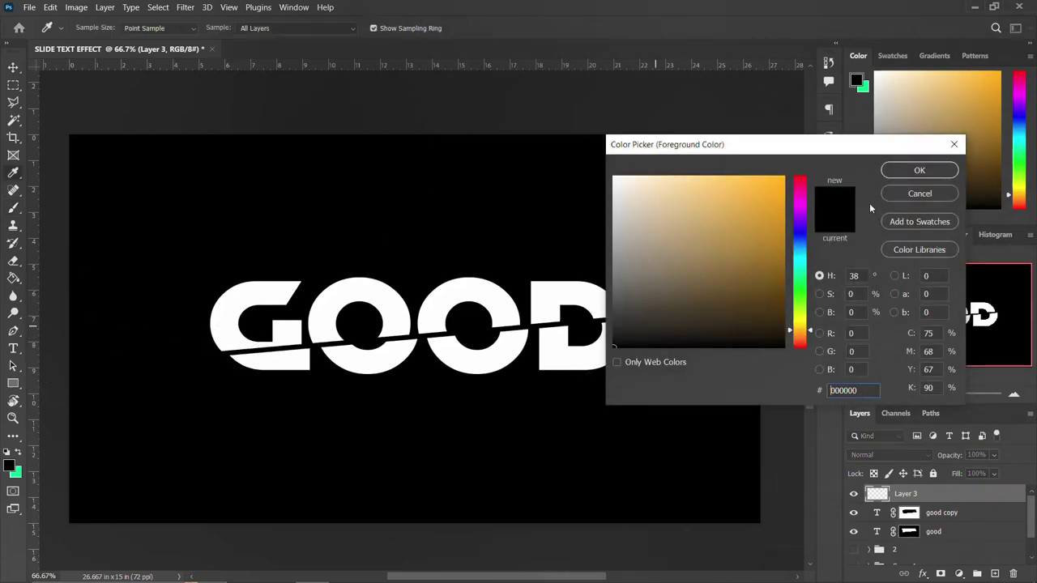
pyautogui.click(903, 172)
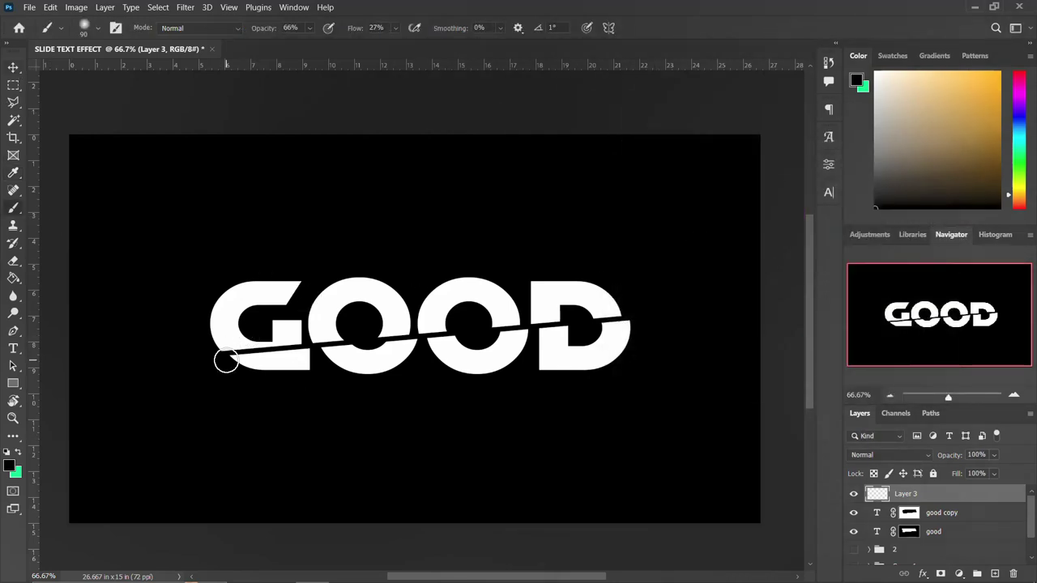
# Paint soft black shading along the diagonal cut across all of GOOD
pyautogui.moveTo(239, 360)
pyautogui.mouseDown()
pyautogui.moveTo(383, 352)
pyautogui.moveTo(276, 350)
pyautogui.mouseUp()
pyautogui.hotkey('ctrl', 'z')
pyautogui.moveTo(217, 354)
pyautogui.mouseDown()
pyautogui.moveTo(414, 348)
pyautogui.moveTo(640, 320)
pyautogui.moveTo(218, 354)
pyautogui.moveTo(478, 331)
pyautogui.moveTo(611, 335)
pyautogui.moveTo(655, 319)
pyautogui.moveTo(667, 348)
pyautogui.mouseUp()
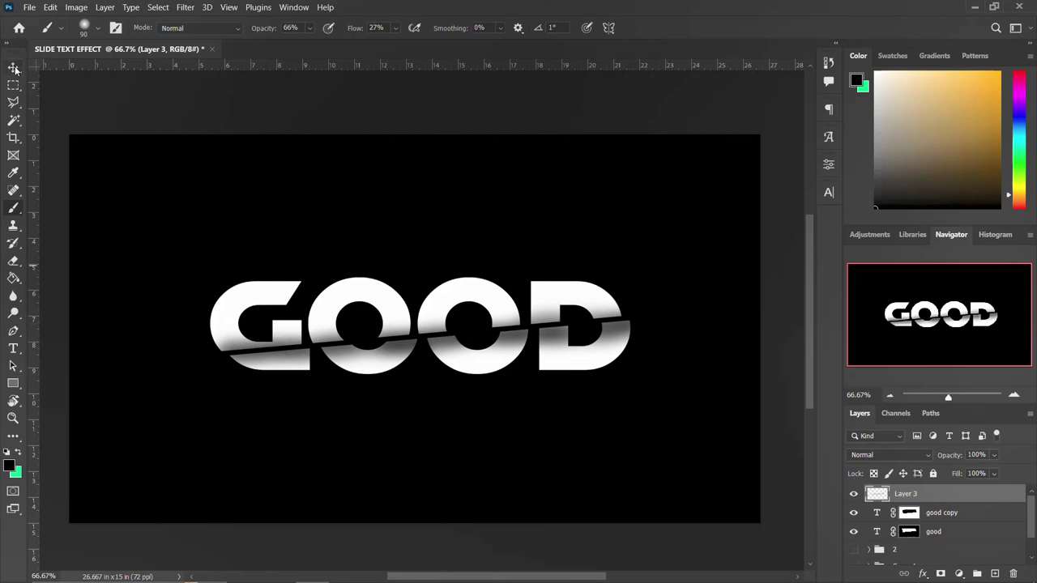
# Nudge the good copy layer mask up a few pixels toward the cut
pyautogui.click(13, 68)
pyautogui.click(580, 302)
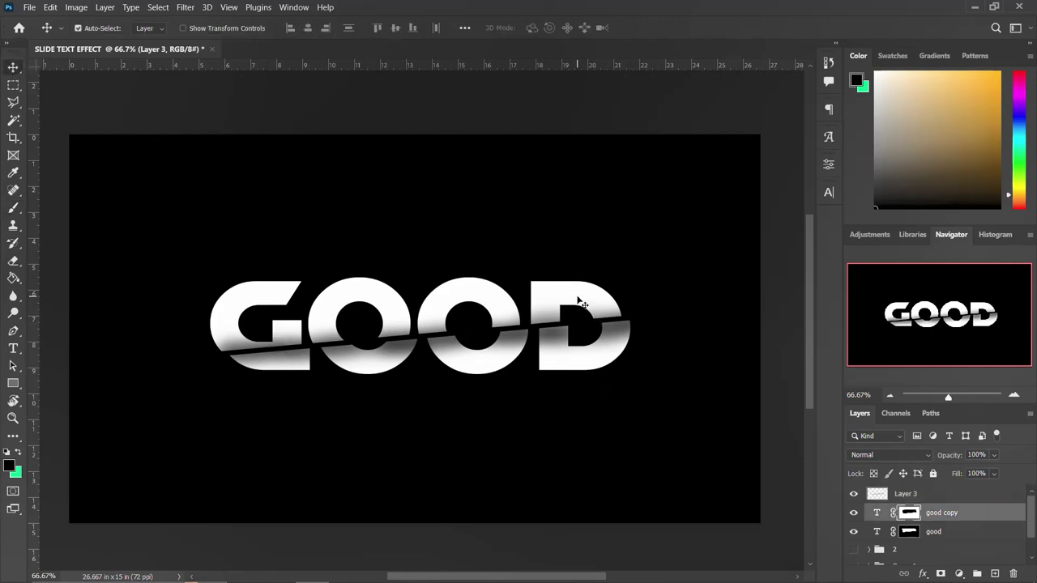
pyautogui.press('Up')
pyautogui.press('Up')
pyautogui.press('Up')
pyautogui.press('Up')
pyautogui.press('Up')
pyautogui.press('Up')
pyautogui.press('Up')
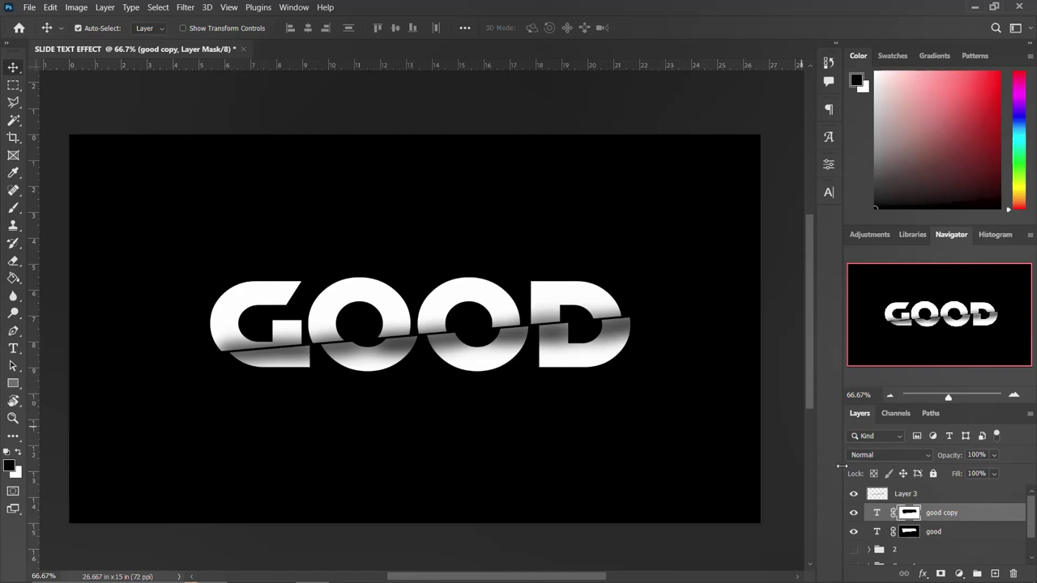
# Add a Solid Color fill layer in dark blue #104566 as the background
pyautogui.click(951, 551)
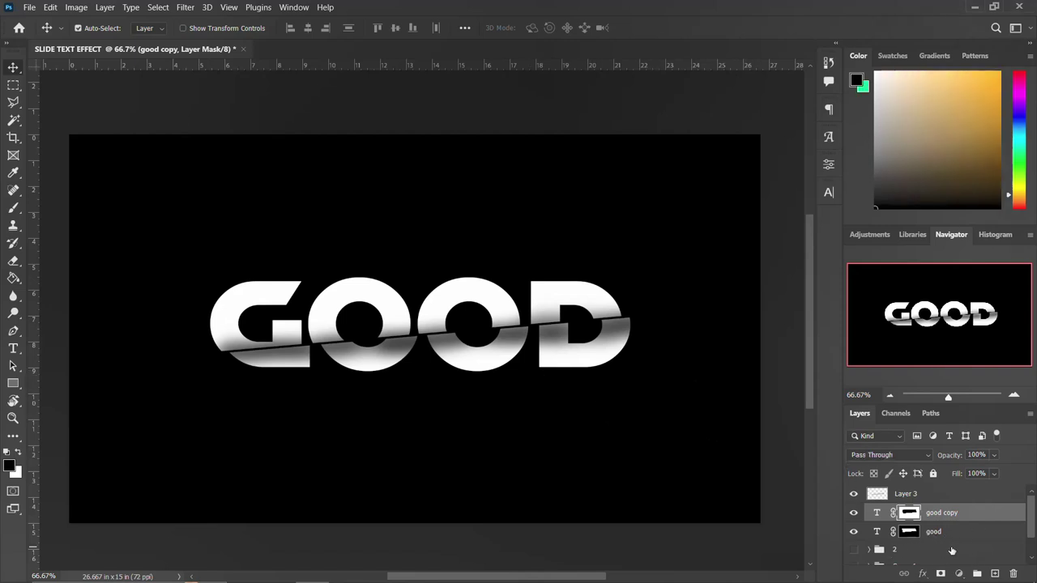
pyautogui.click(958, 573)
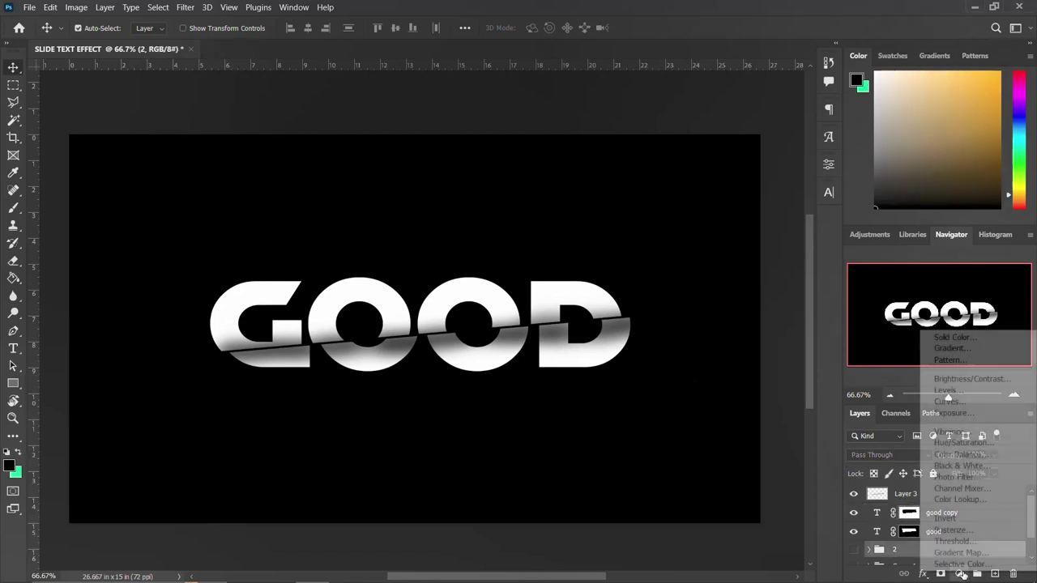
pyautogui.click(956, 337)
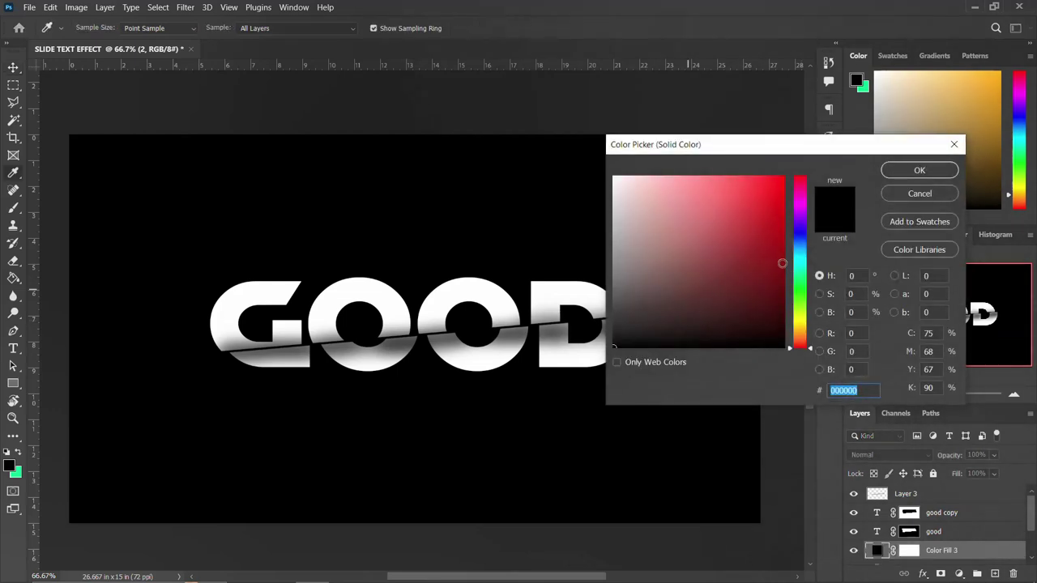
pyautogui.moveTo(797, 285); pyautogui.dragTo(800, 264)
pyautogui.click(783, 278)
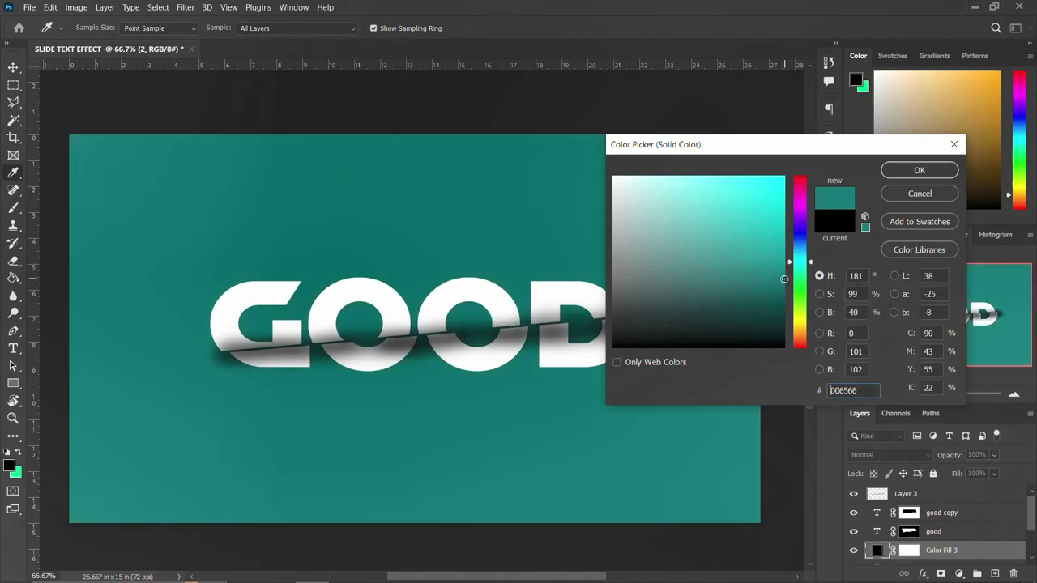
pyautogui.moveTo(800, 261); pyautogui.dragTo(800, 251)
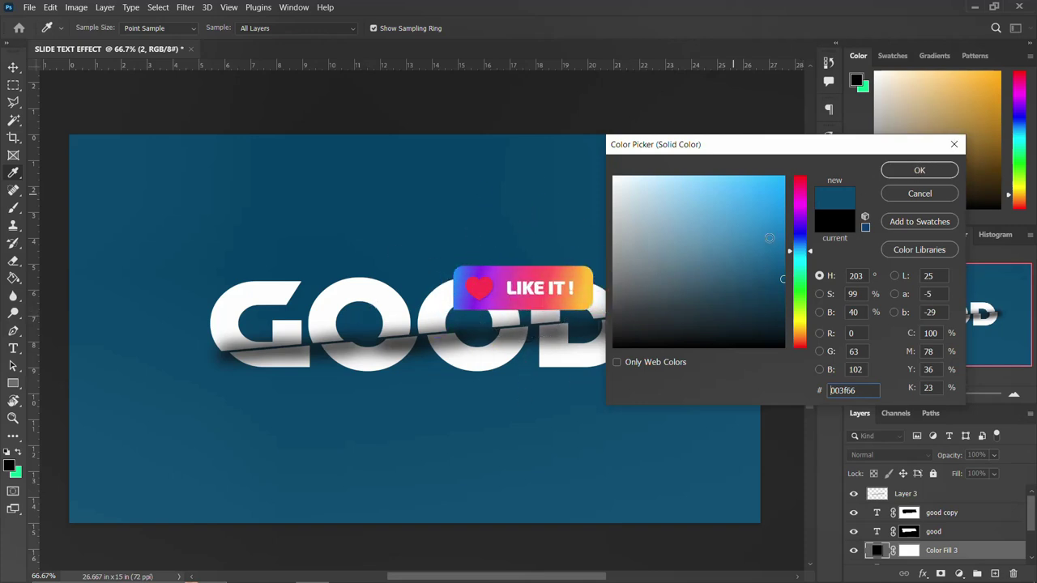
pyautogui.click(785, 214)
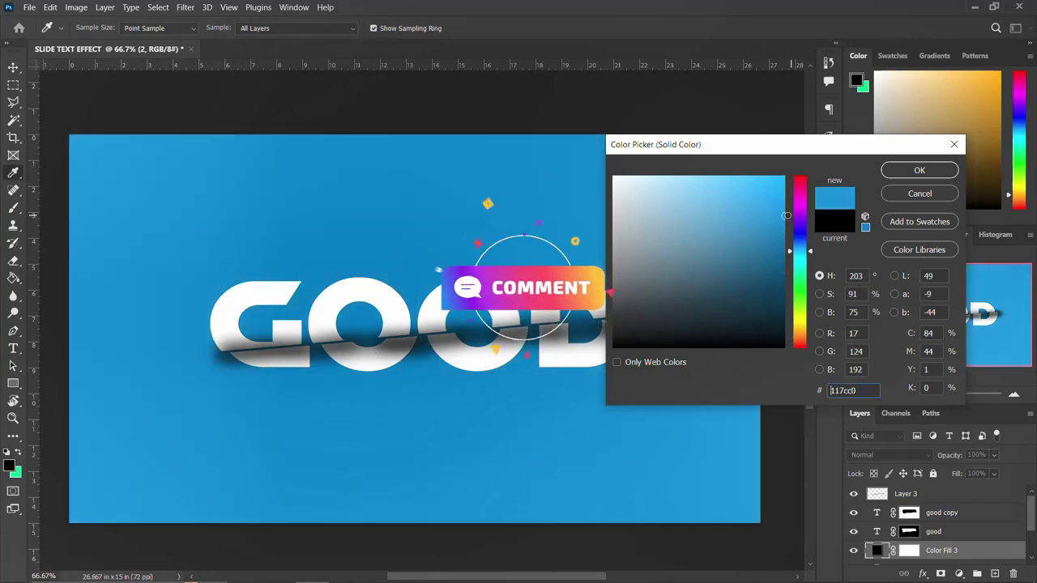
pyautogui.moveTo(785, 215)
pyautogui.mouseDown()
pyautogui.moveTo(786, 274)
pyautogui.moveTo(757, 278)
pyautogui.mouseUp()
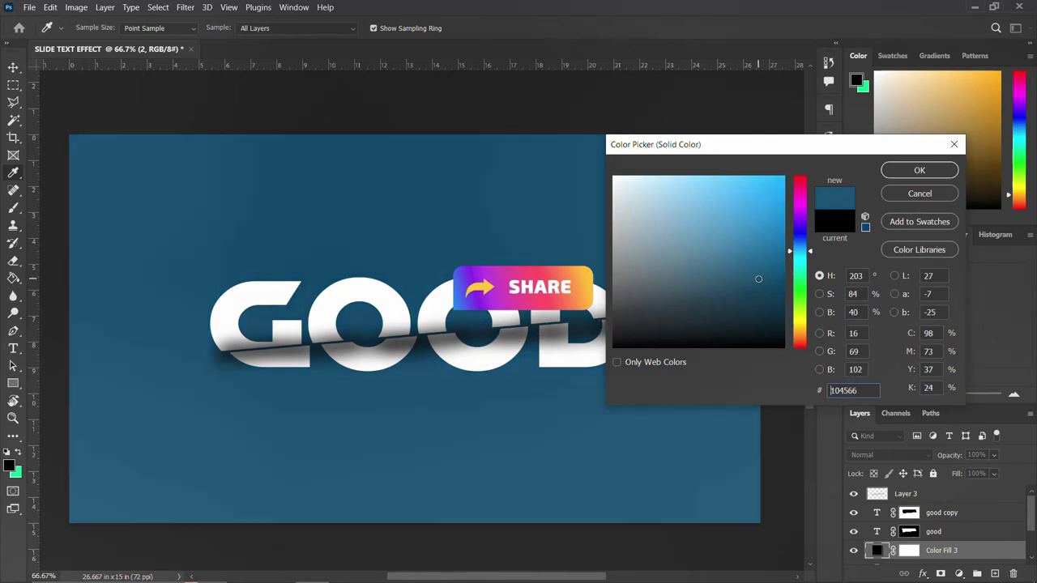
pyautogui.click(903, 171)
pyautogui.press('v')
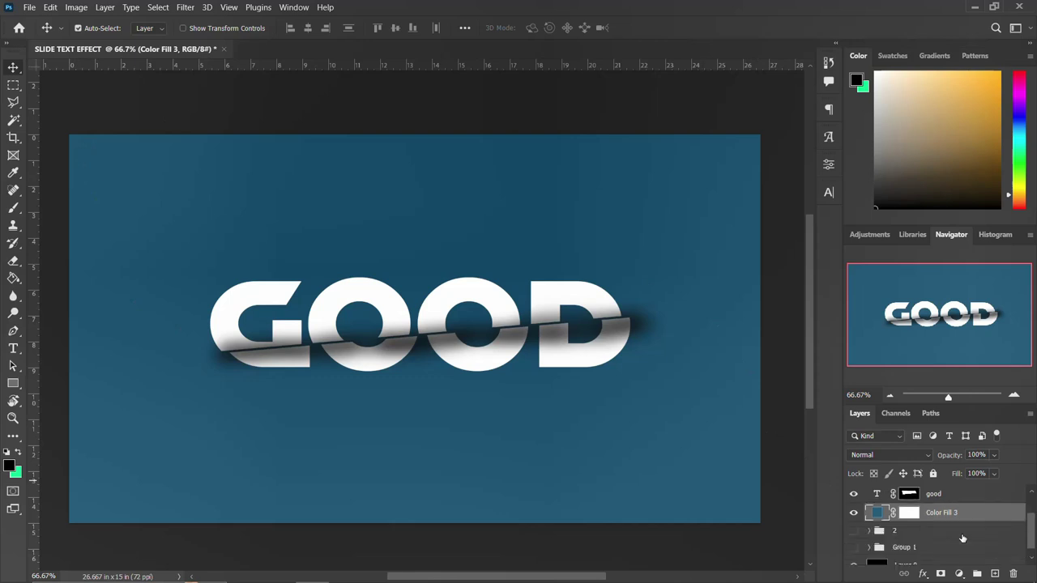
# Group the four GOOD layers, hide the group, and show Group 1's SLIDE artwork
pyautogui.keyDown('shift'); pyautogui.click(939, 501); pyautogui.keyUp('shift')
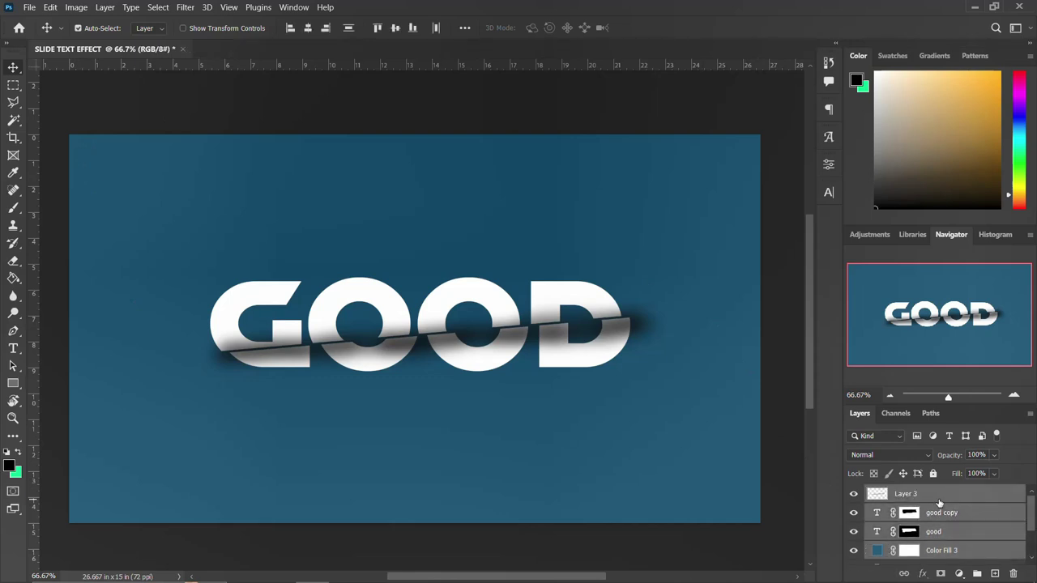
pyautogui.hotkey('ctrl', 'g')
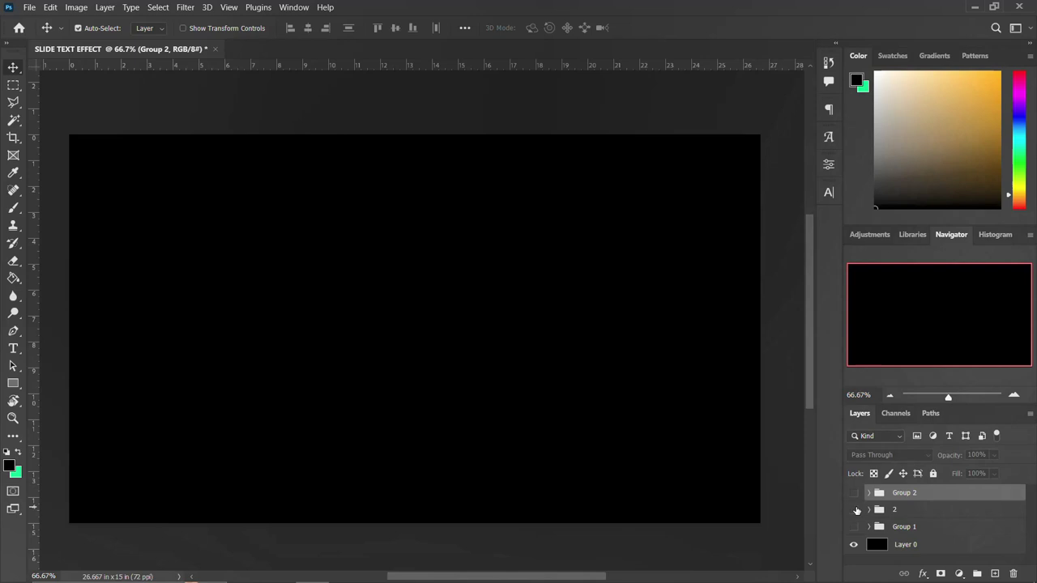
pyautogui.click(853, 508)
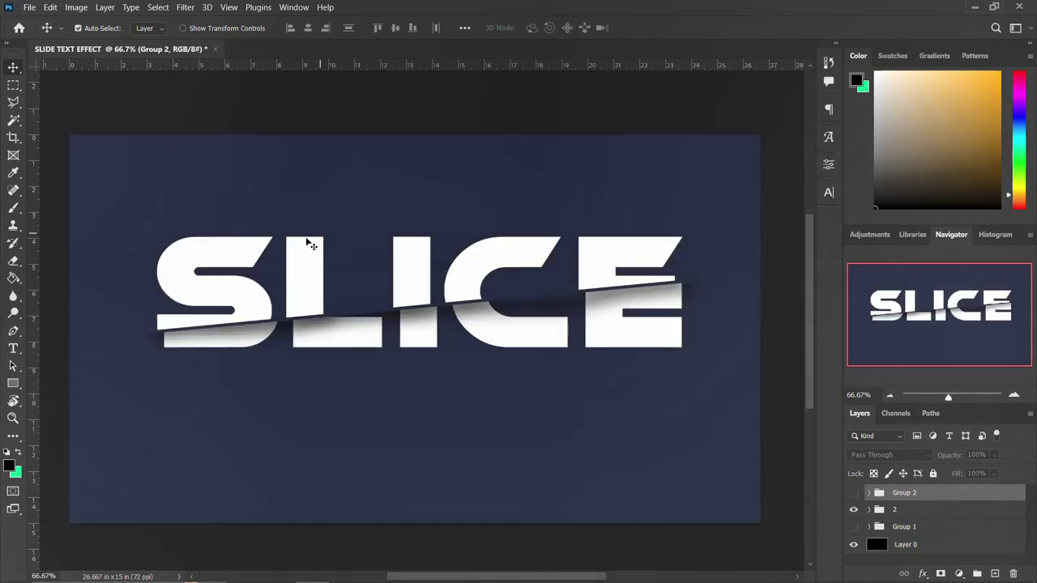
pyautogui.click(869, 510)
pyautogui.scroll(-1, 952, 534)
pyautogui.scroll(1, 952, 534)
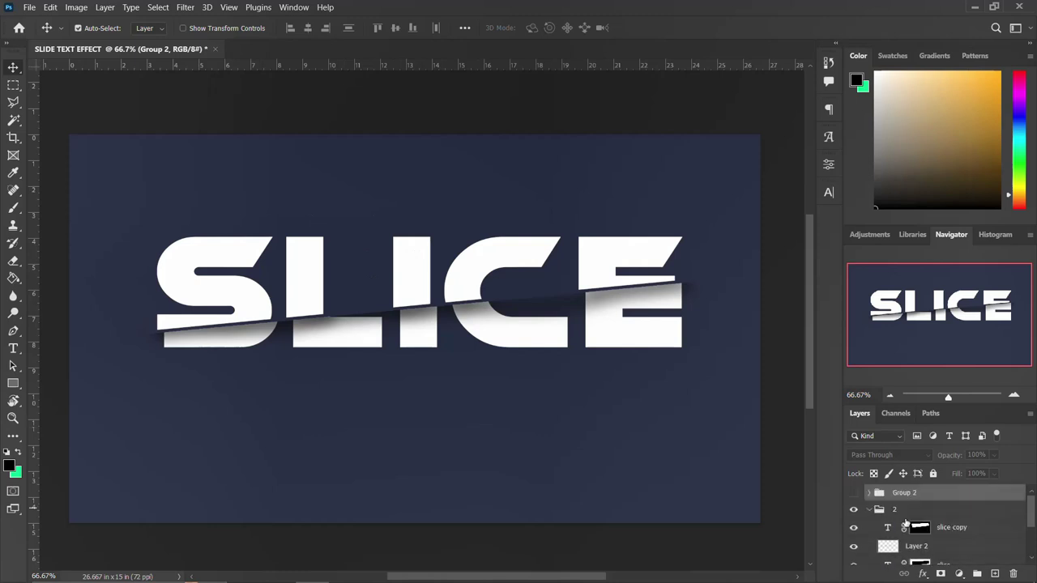
pyautogui.click(869, 509)
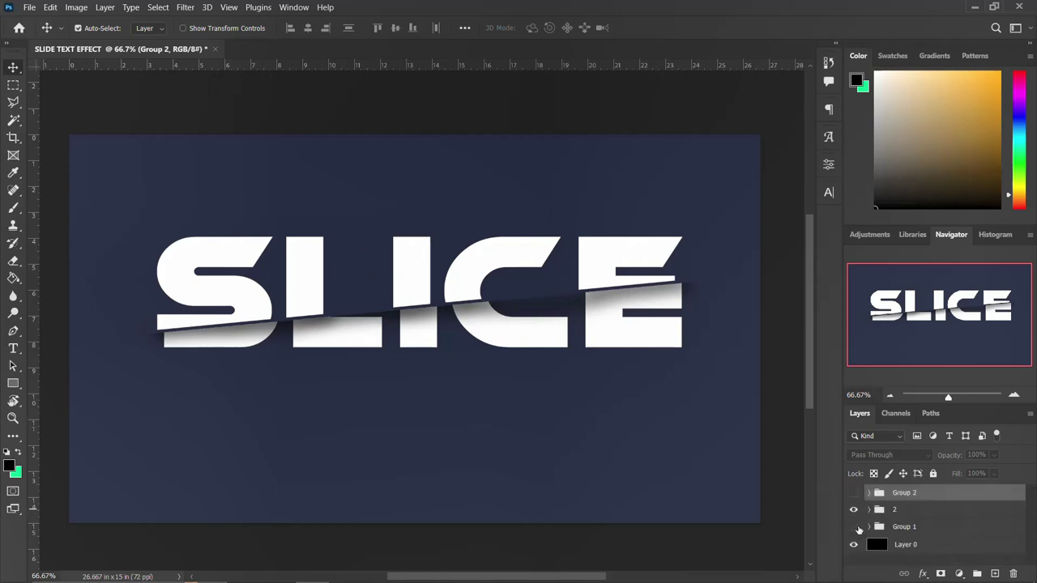
pyautogui.click(852, 527)
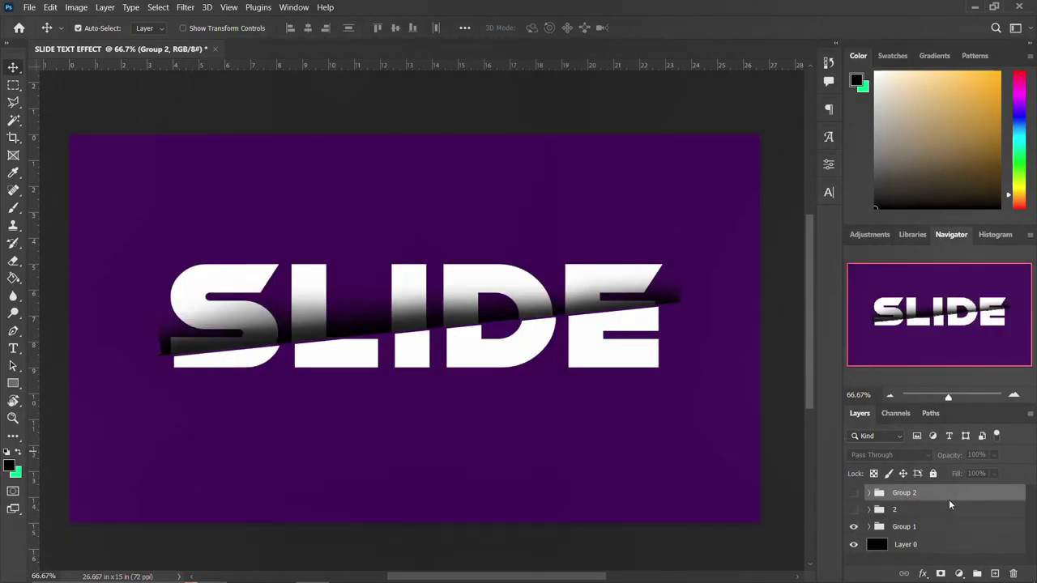
pyautogui.click(853, 528)
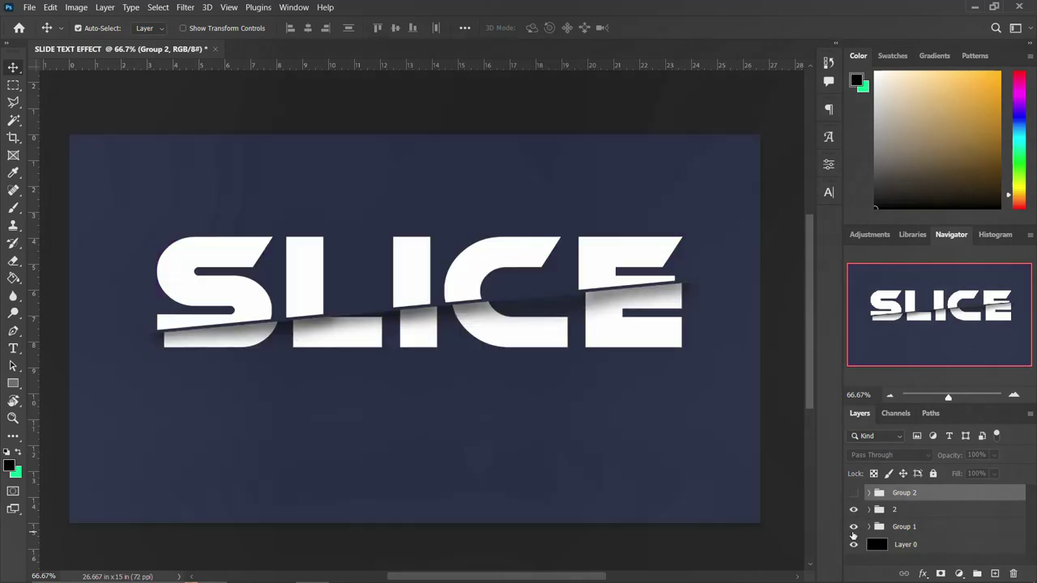